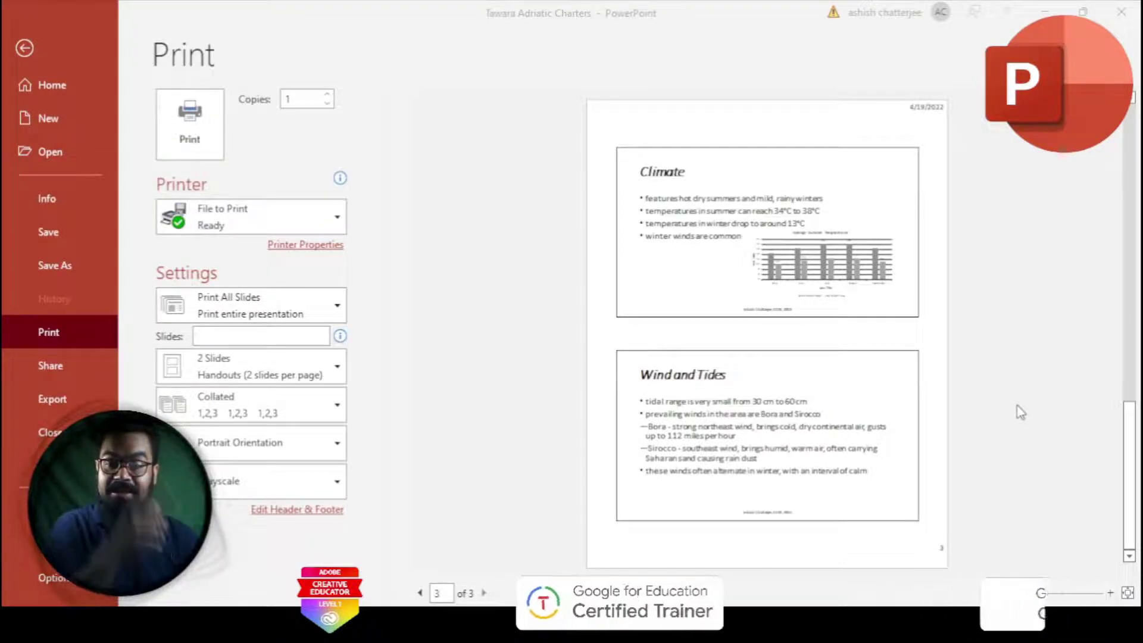
Leave the two-per-page handout print preview and return to the Climate slide in Normal view.
{"action": "left_click", "coordinate": [25, 48]}
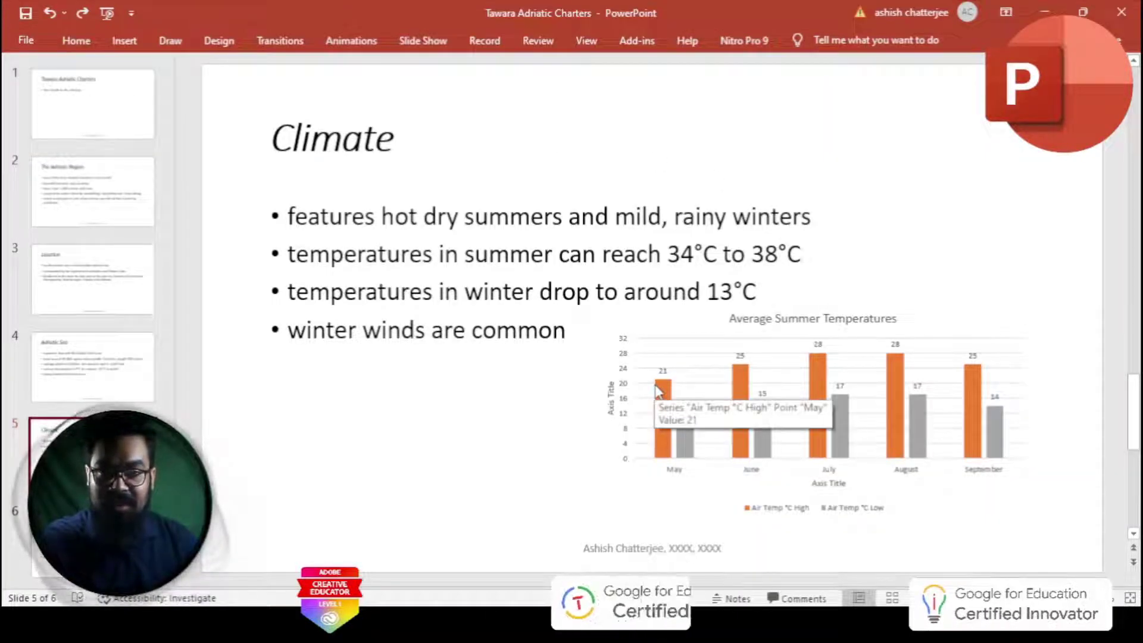
Open the J2221ADRIATIC outline from OneDrive Documents with the file type set to All Files.
{"action": "left_click", "coordinate": [26, 42]}
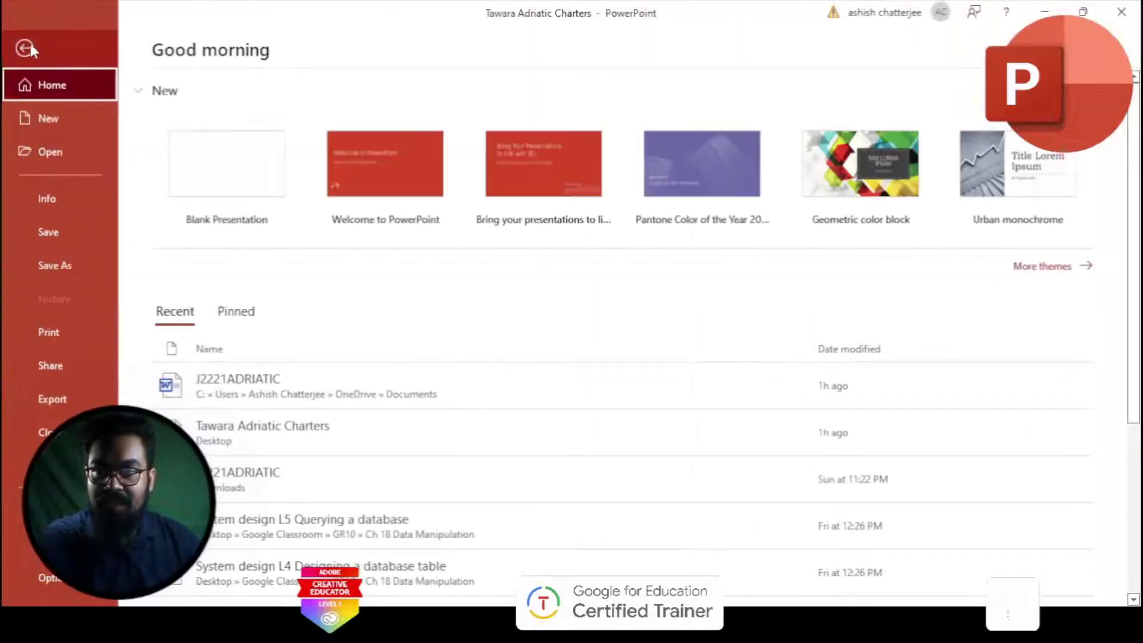
{"action": "left_click", "coordinate": [49, 156]}
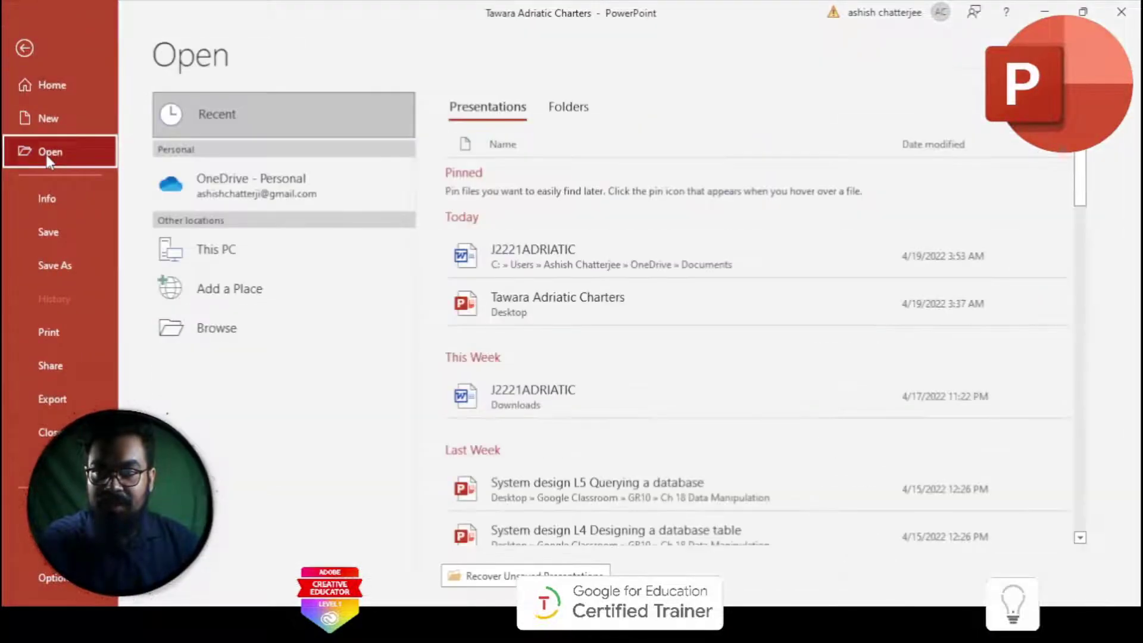
{"action": "left_click", "coordinate": [197, 333]}
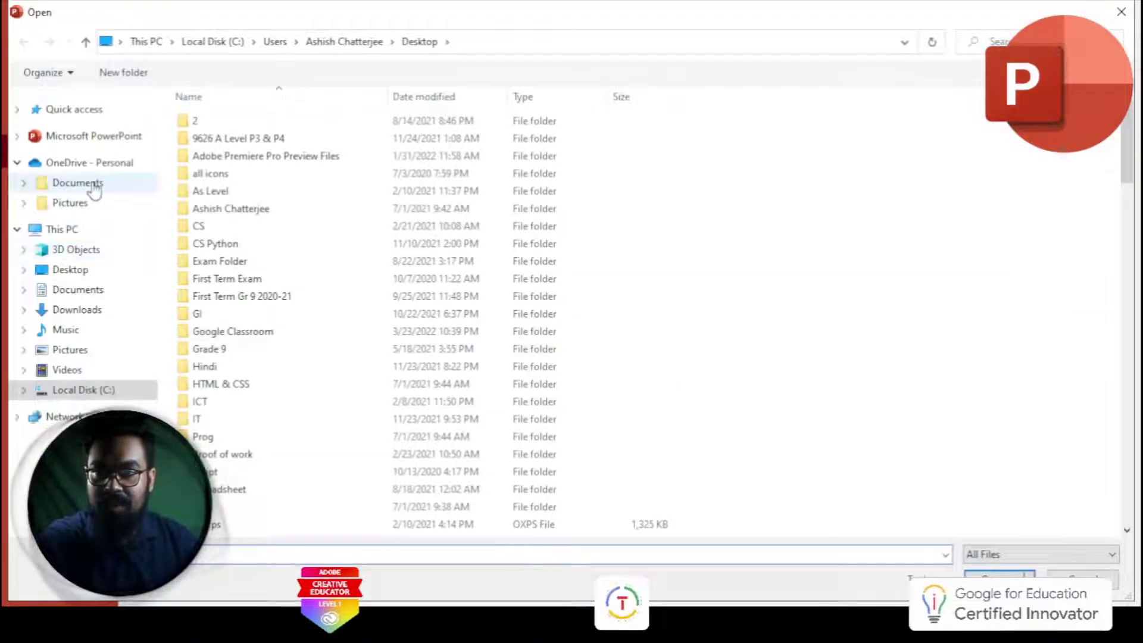
{"action": "left_click", "coordinate": [79, 182]}
{"action": "left_click", "coordinate": [241, 120]}
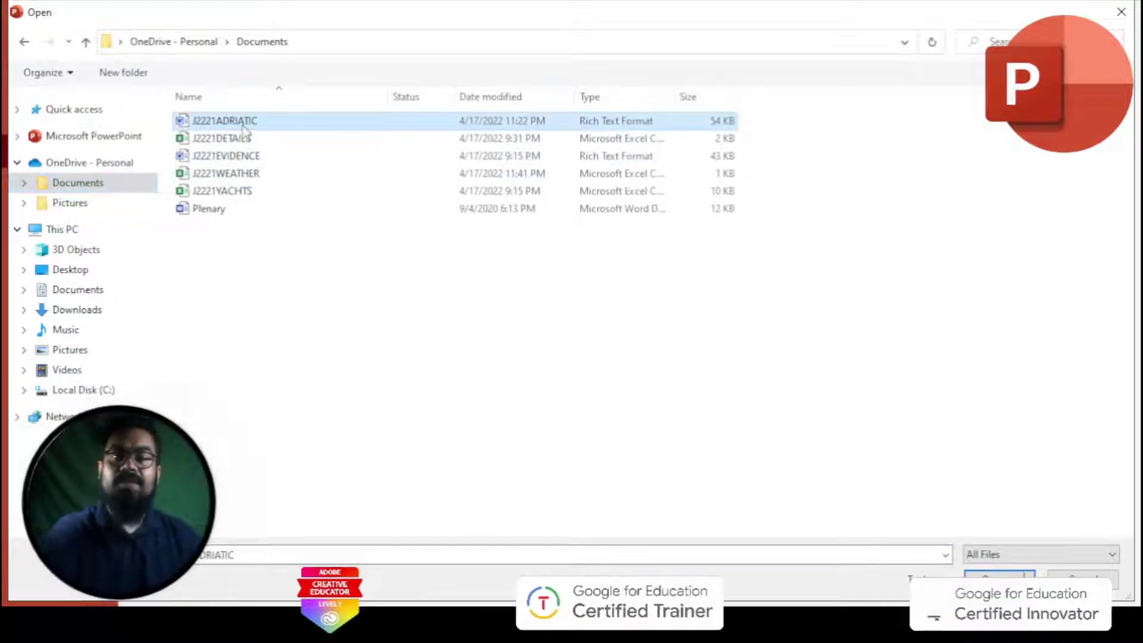
{"action": "left_click", "coordinate": [1079, 560]}
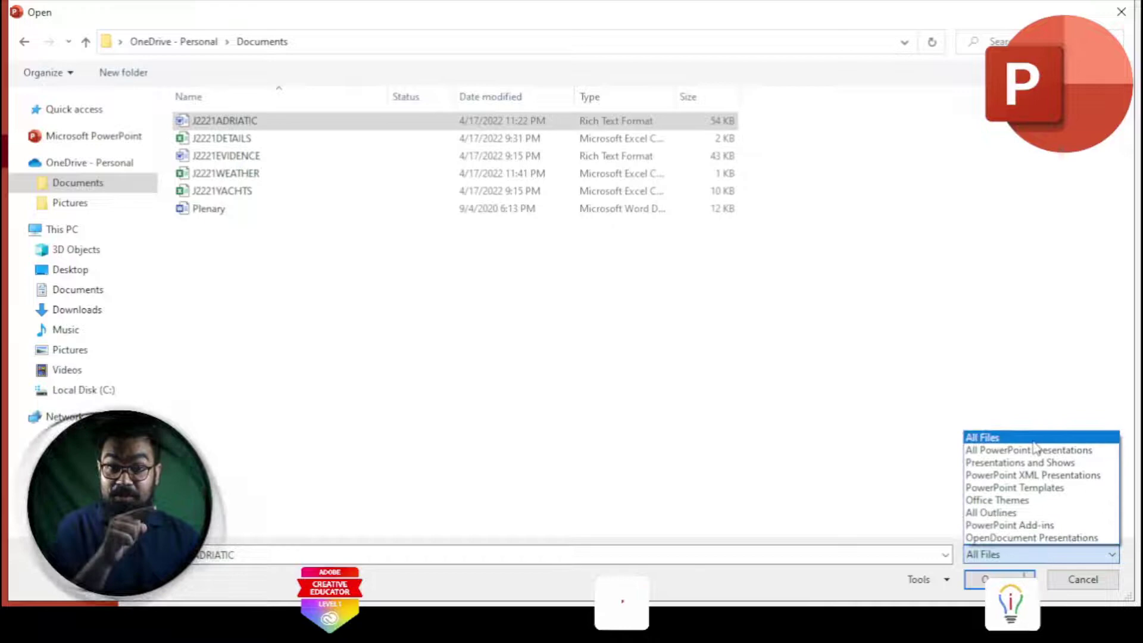
{"action": "left_click", "coordinate": [571, 191]}
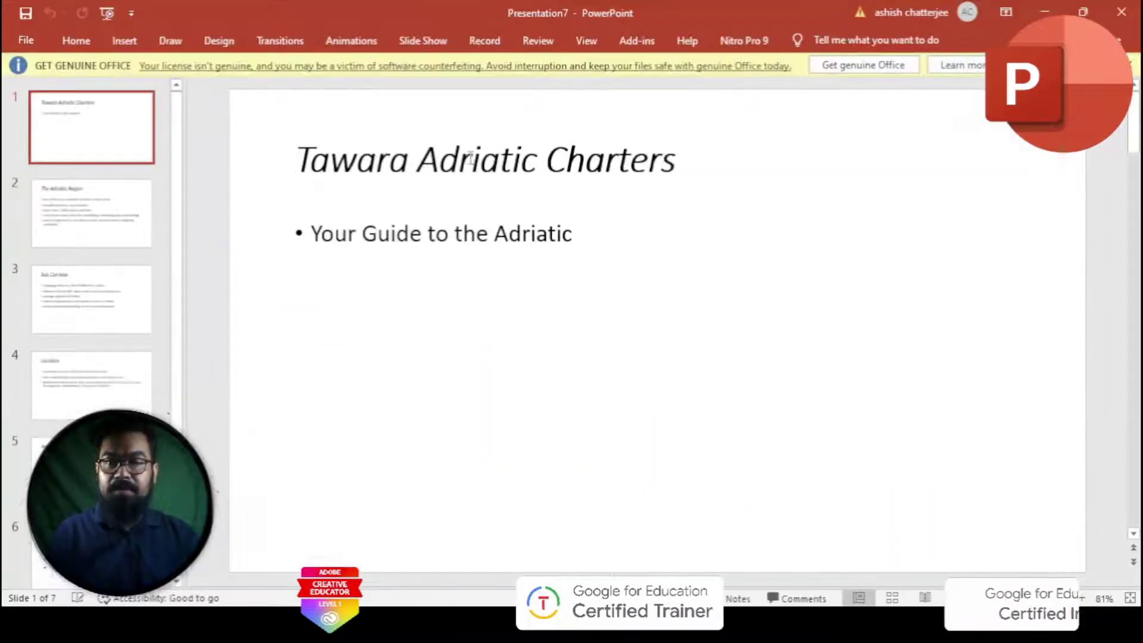
Dismiss the license banner and switch to Slide Master view with the top master selected.
{"action": "left_click", "coordinate": [1131, 68]}
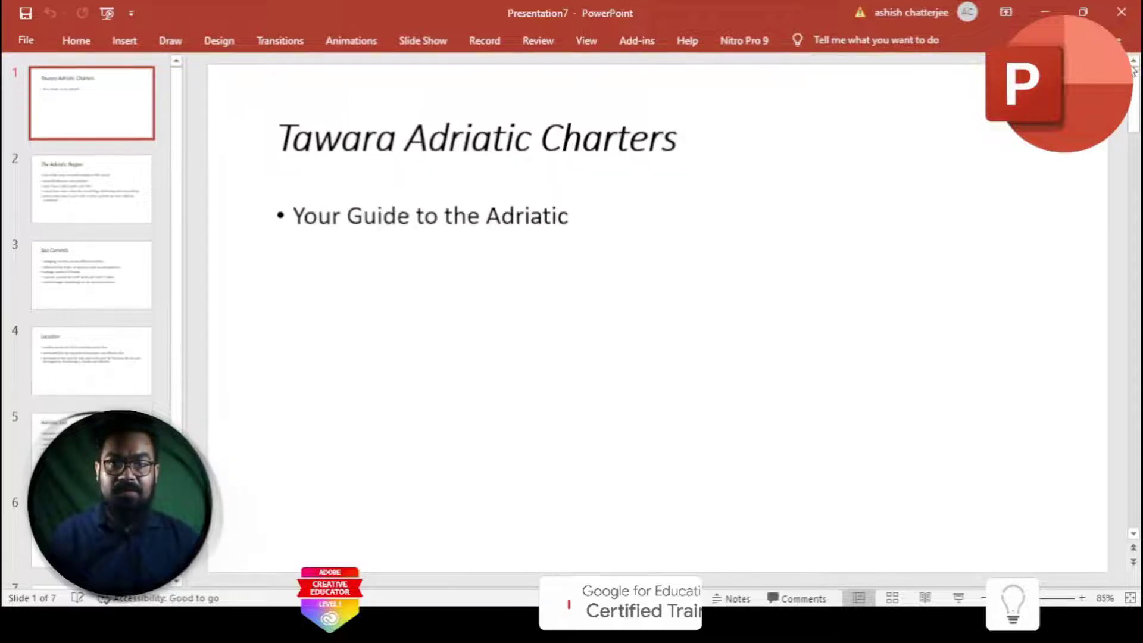
{"action": "left_click", "coordinate": [586, 40]}
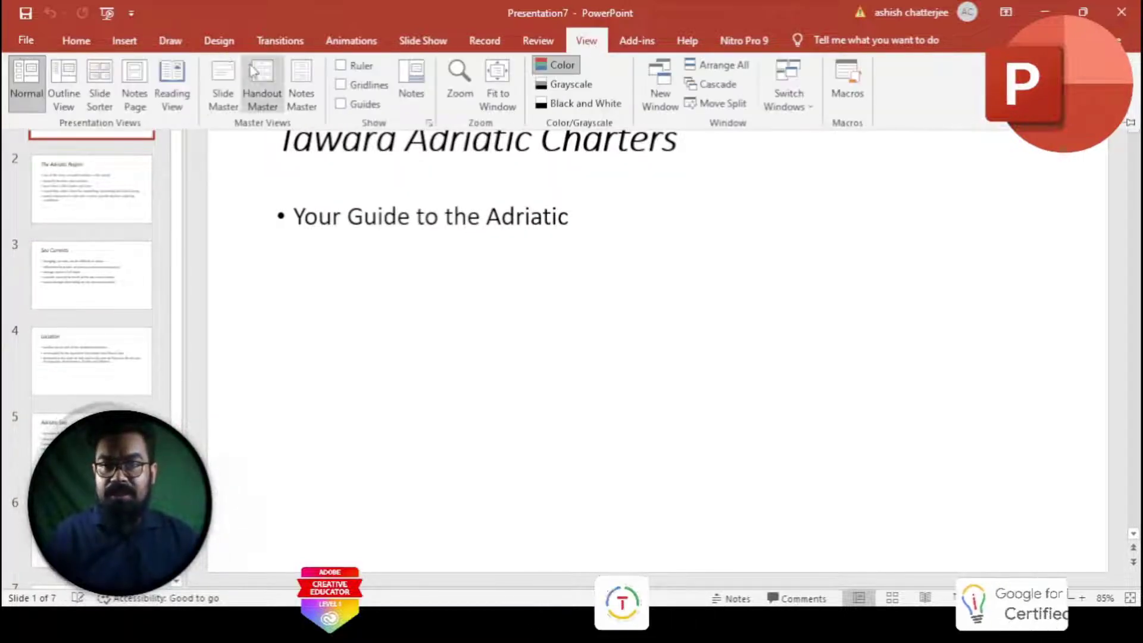
{"action": "left_click", "coordinate": [224, 90]}
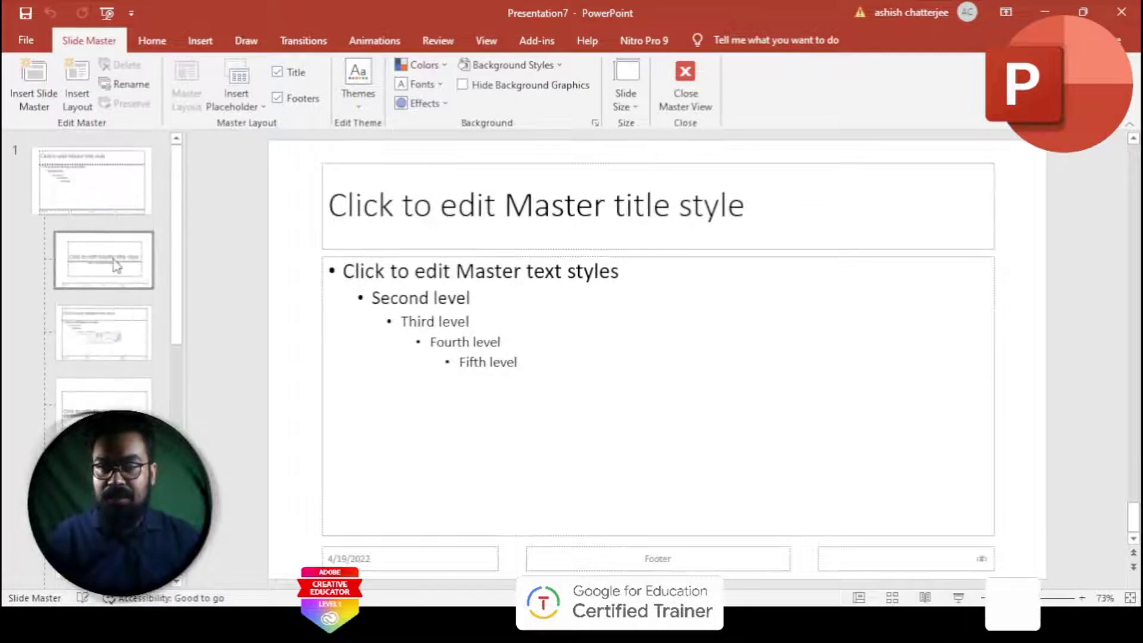
{"action": "left_click", "coordinate": [115, 196]}
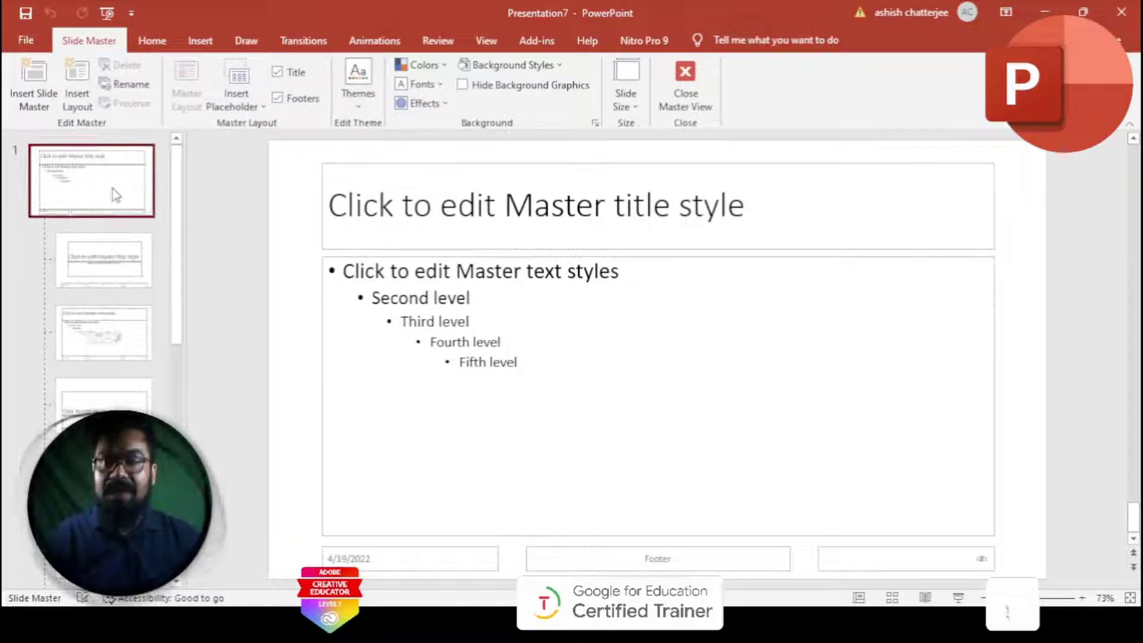
Drag the master's slide number placeholder from bottom right to the top-right corner.
{"action": "left_click", "coordinate": [893, 551]}
{"action": "key", "text": "Escape"}
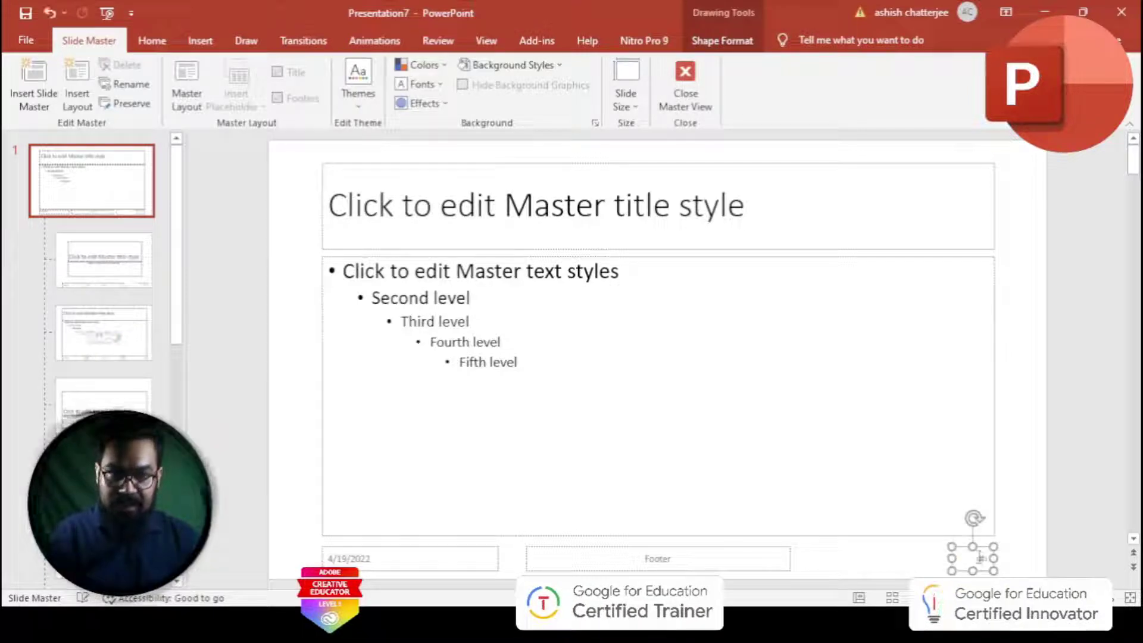
{"action": "left_click_drag", "start_coordinate": [980, 559], "coordinate": [1016, 159]}
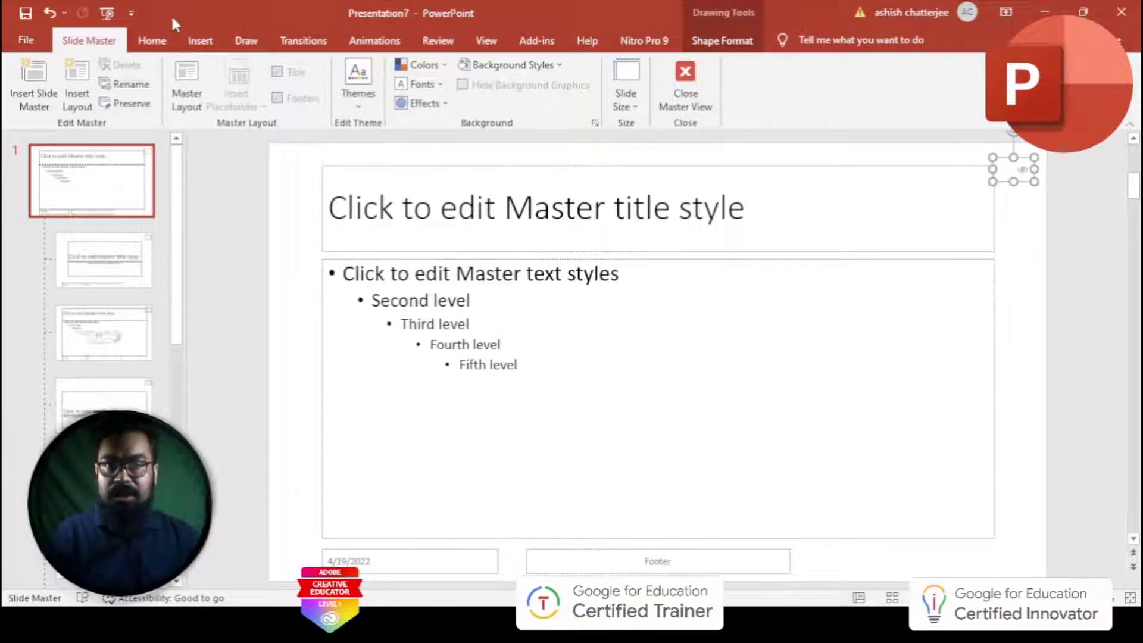
Add a footer with the presenter's name and XXXX, XXX placeholders to all slides.
{"action": "left_click", "coordinate": [194, 42]}
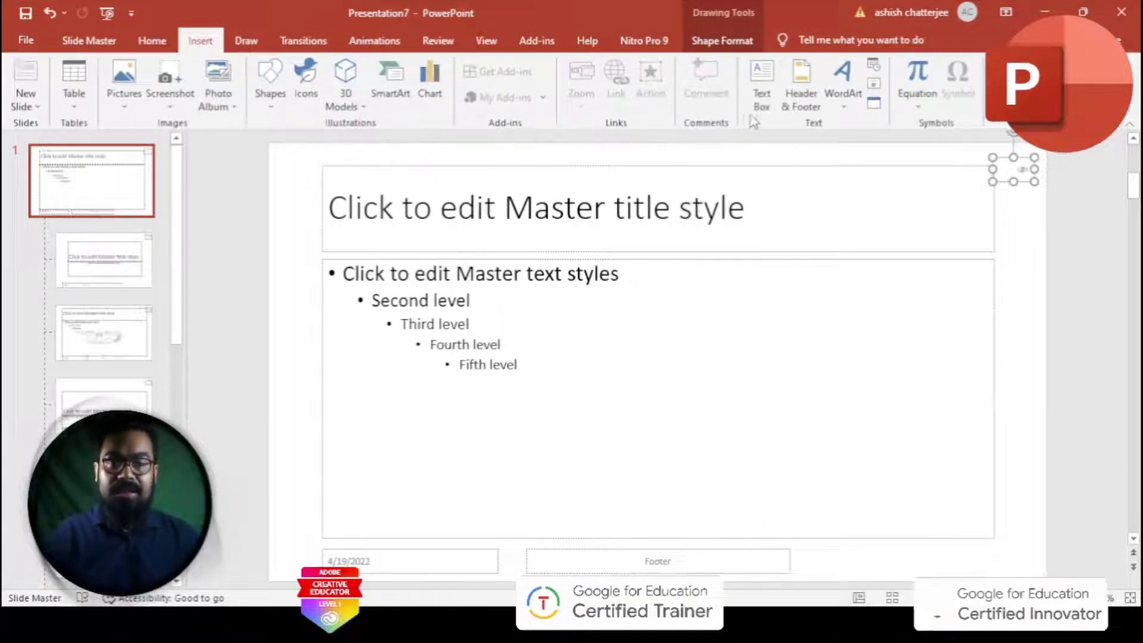
{"action": "left_click", "coordinate": [799, 102]}
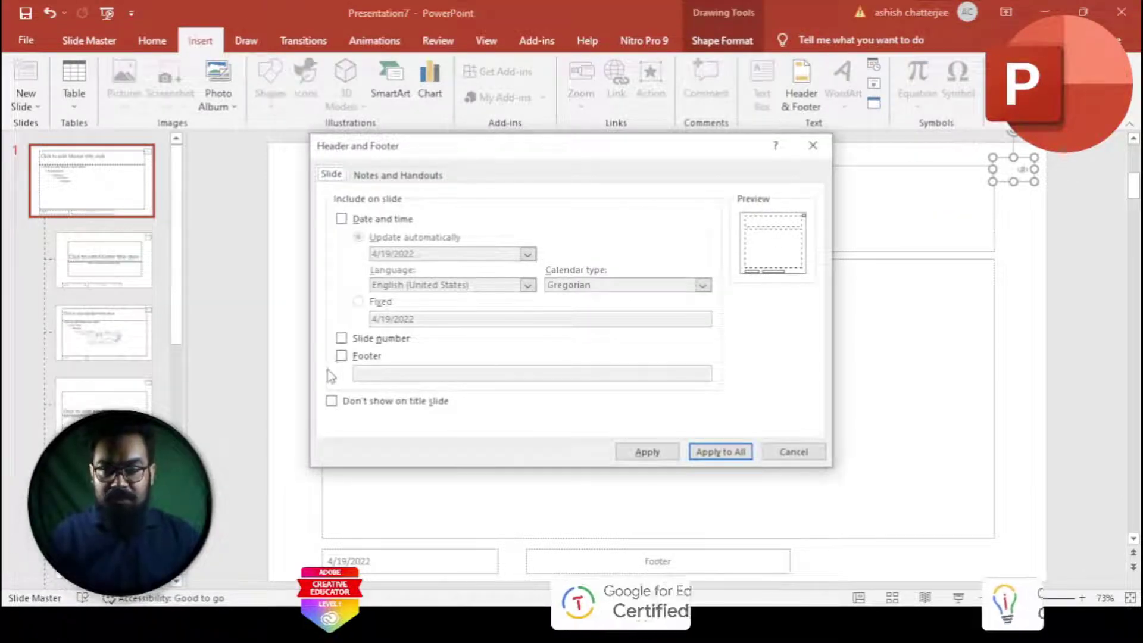
{"action": "left_click", "coordinate": [341, 356]}
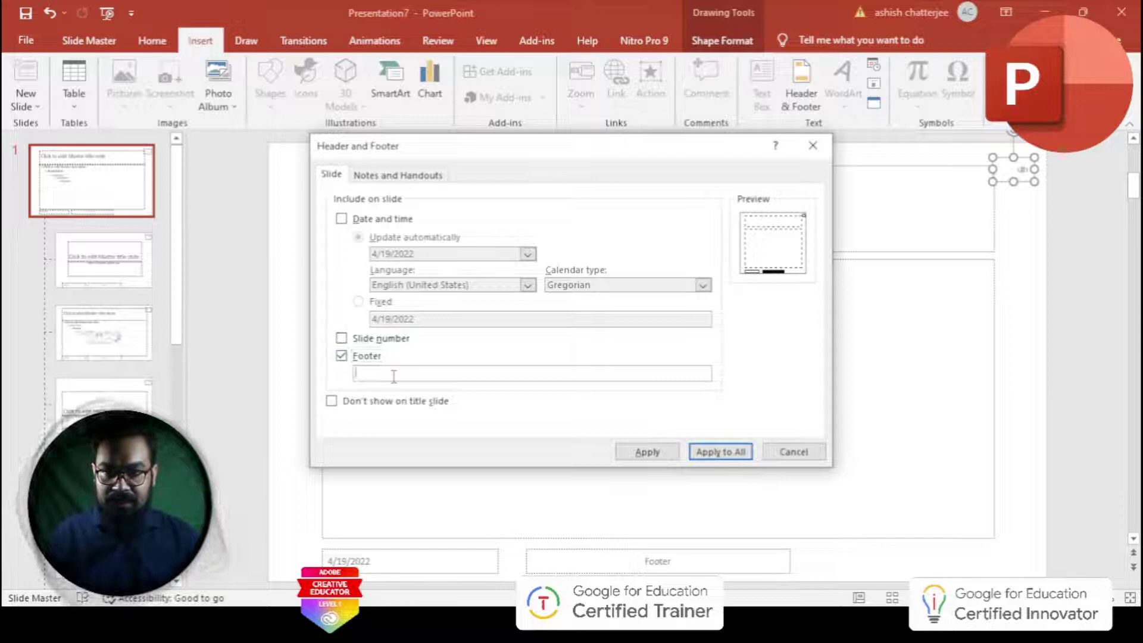
{"action": "type", "text": "Ashish C"}
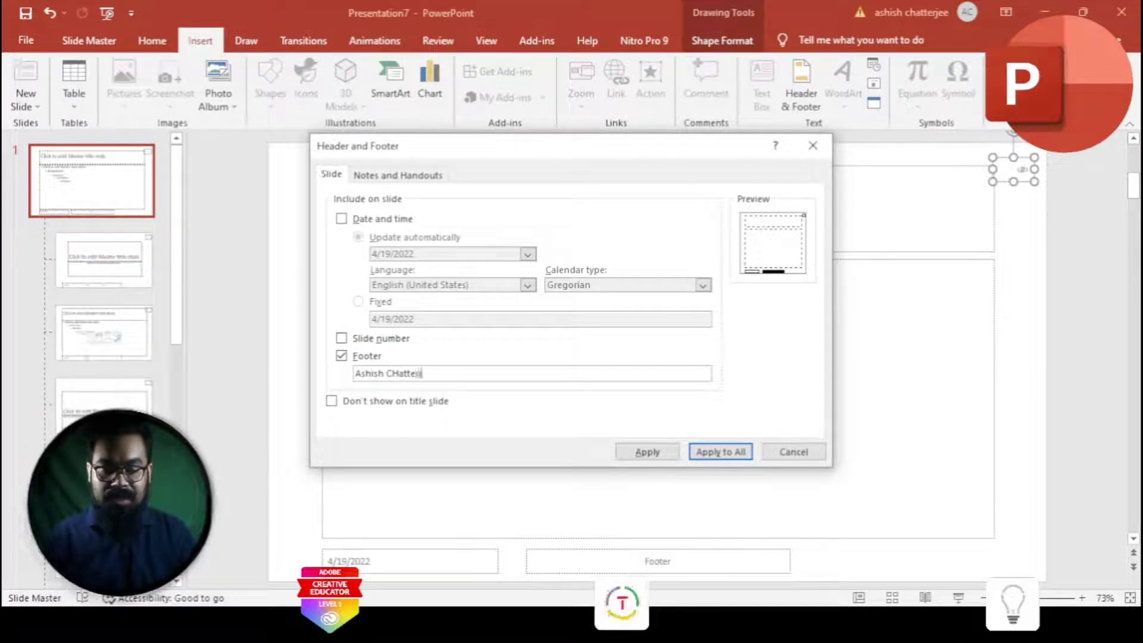
{"action": "type", "text": "Hatterjee, XXXX"}
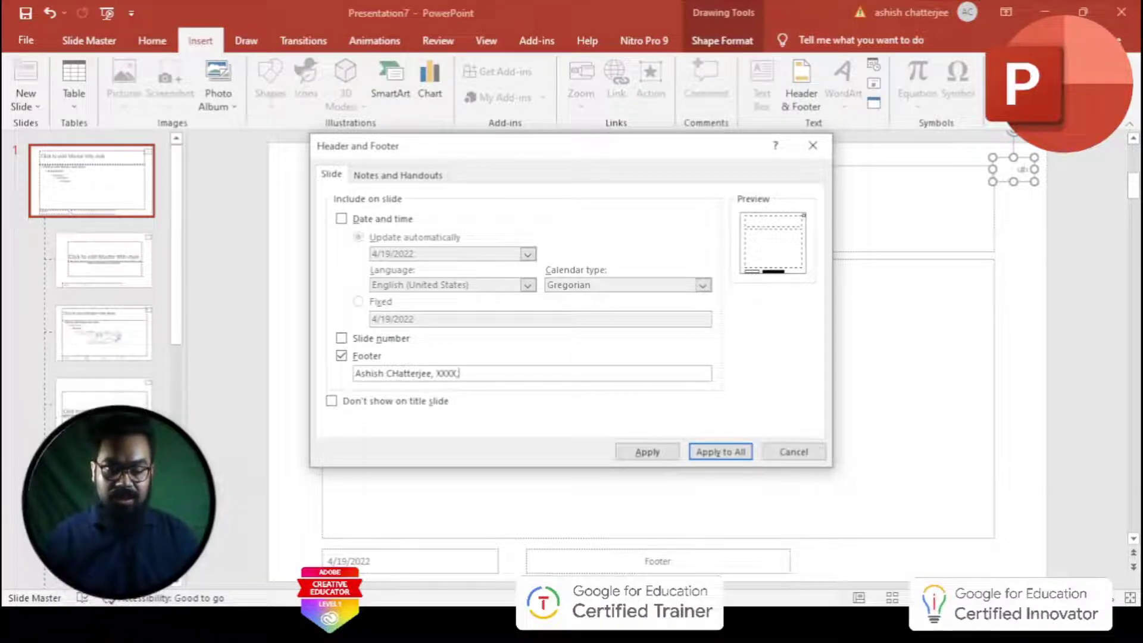
{"action": "type", "text": ", XXXX"}
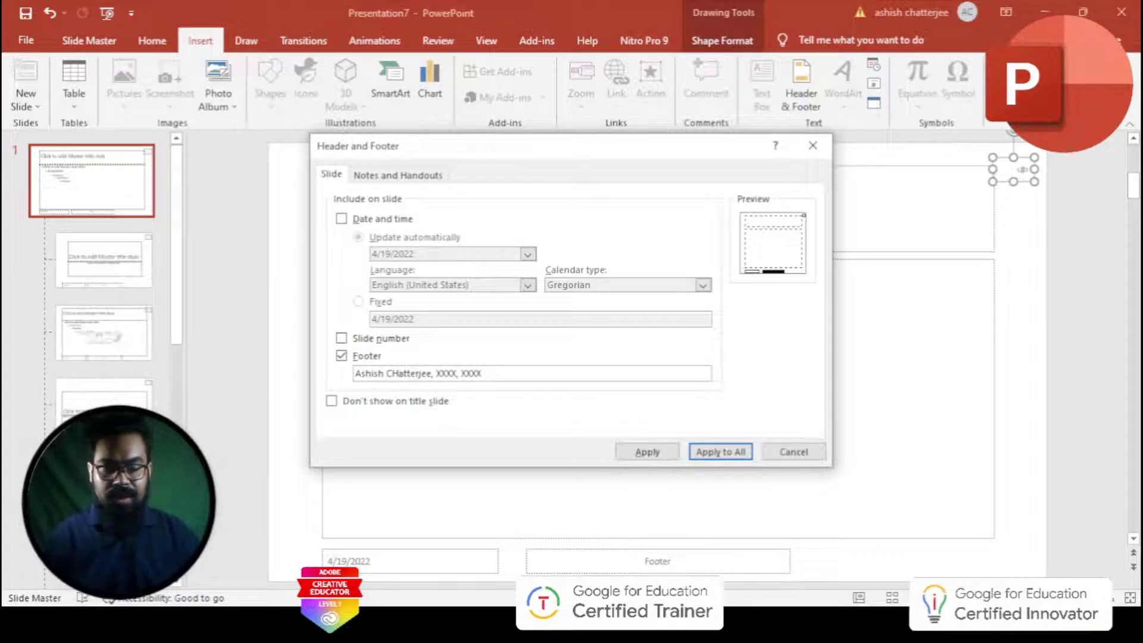
{"action": "left_click", "coordinate": [720, 451]}
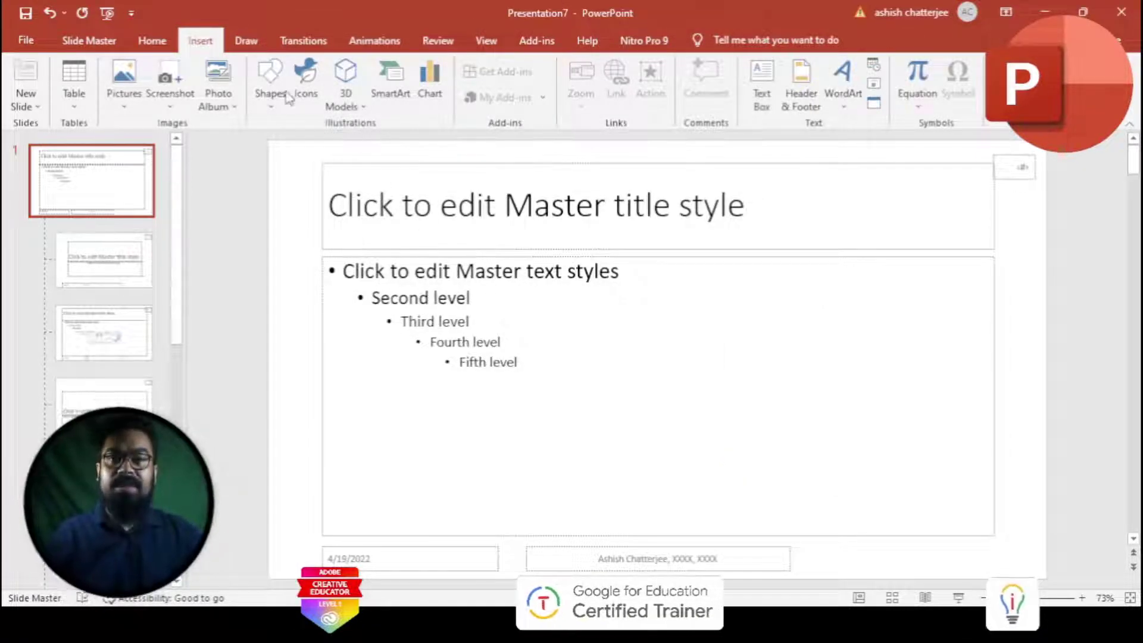
{"action": "left_click", "coordinate": [105, 42]}
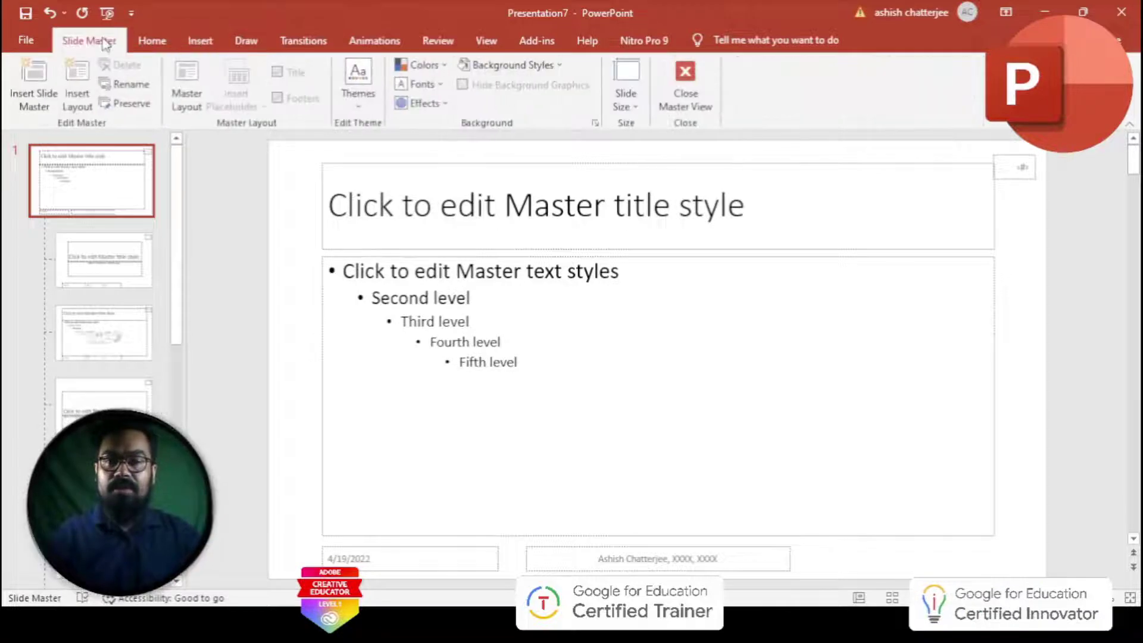
Close Master View, delete the Sea Currents slide, and switch to the J2221WEATHER workbook.
{"action": "left_click", "coordinate": [685, 86]}
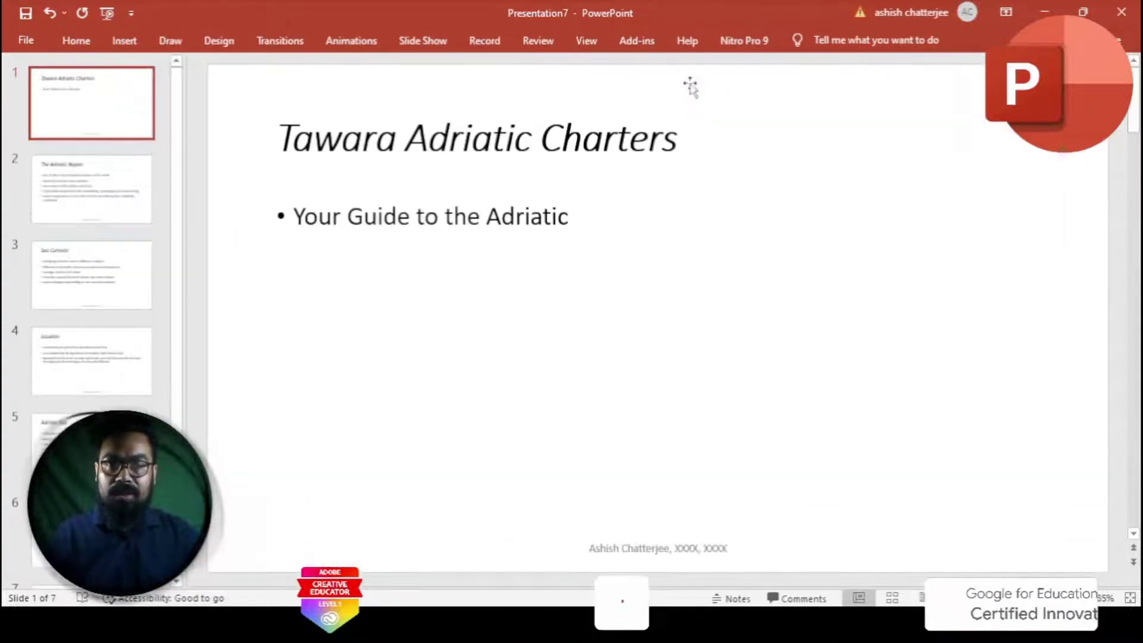
{"action": "left_click", "coordinate": [91, 277]}
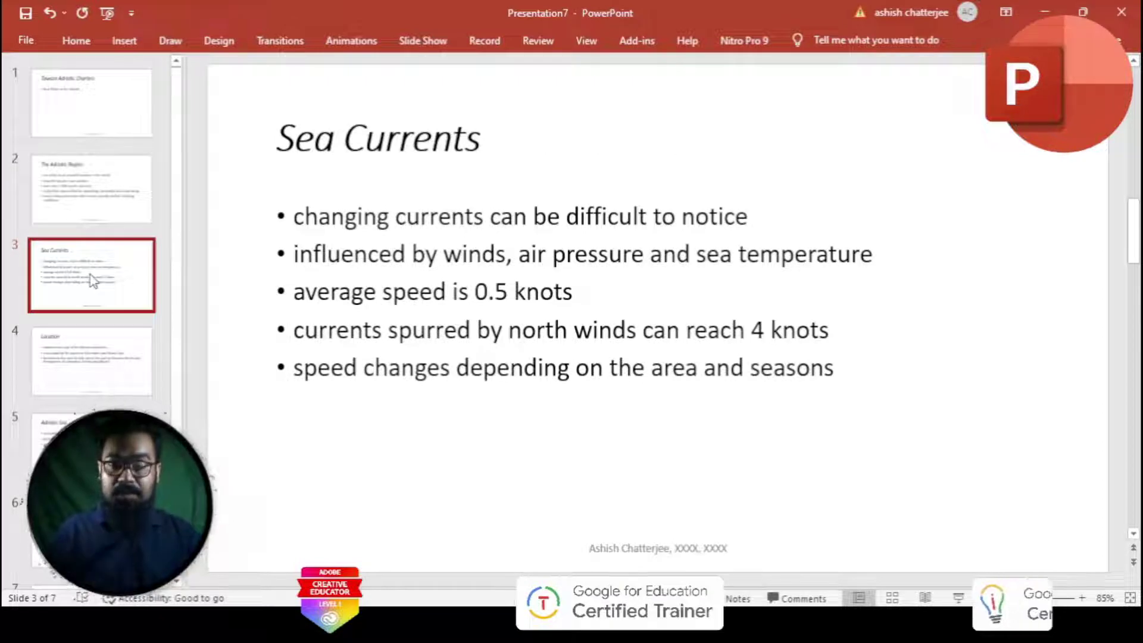
{"action": "right_click", "coordinate": [91, 276]}
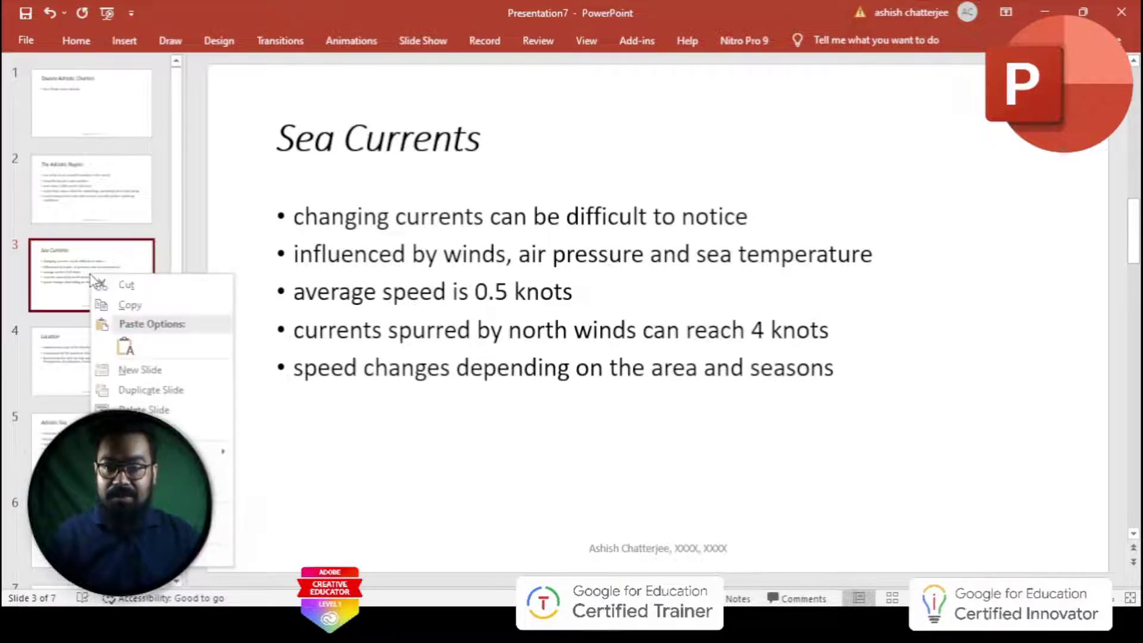
{"action": "left_click", "coordinate": [141, 410]}
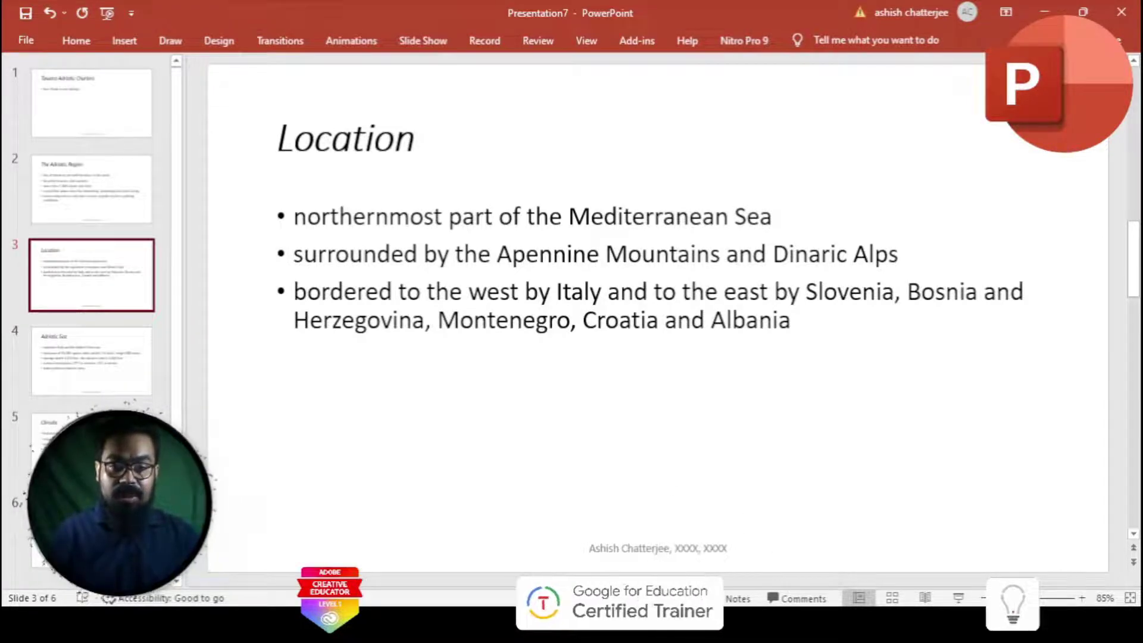
{"action": "key", "text": "alt+Tab"}
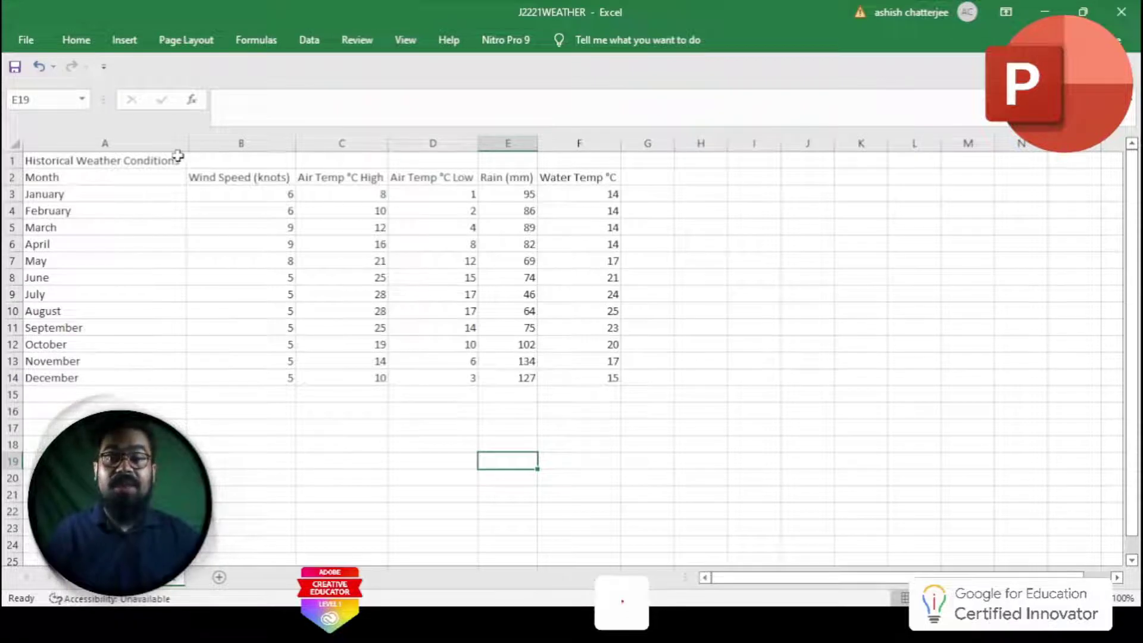
Hide the Wind Speed (knots) column in the weather sheet.
{"action": "left_click", "coordinate": [209, 143]}
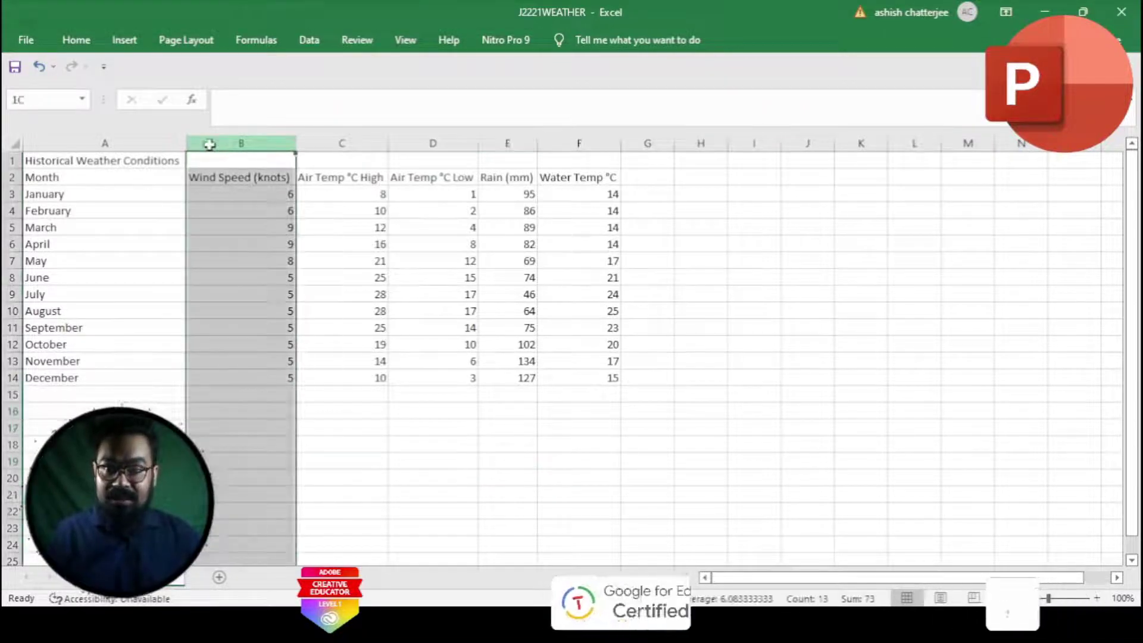
{"action": "right_click", "coordinate": [209, 142]}
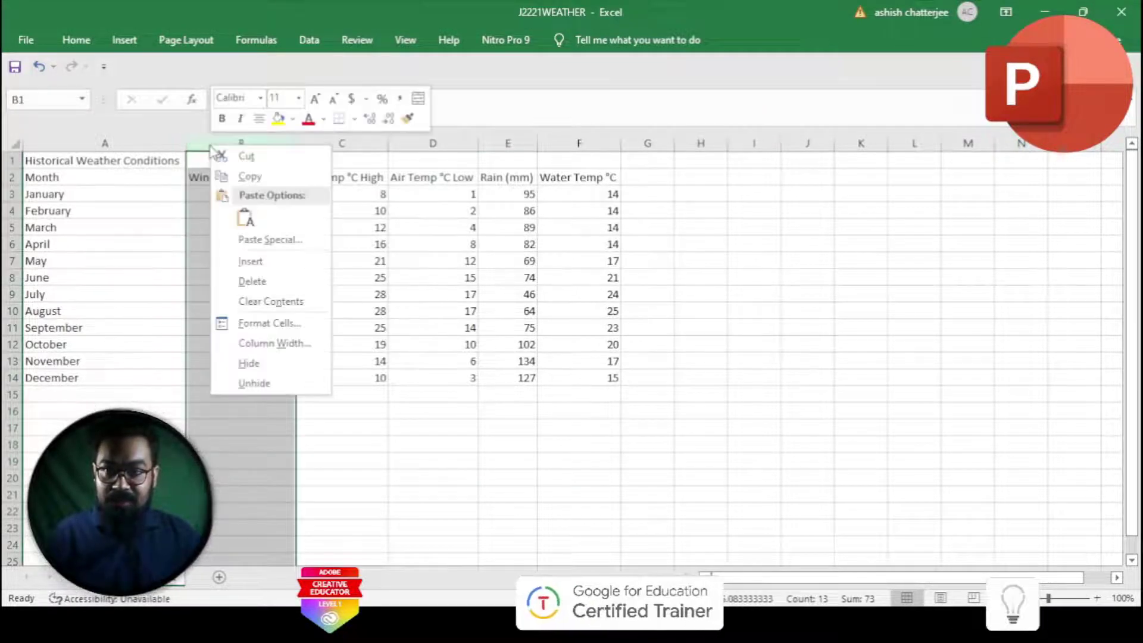
{"action": "left_click", "coordinate": [270, 364]}
{"action": "left_click", "coordinate": [288, 446]}
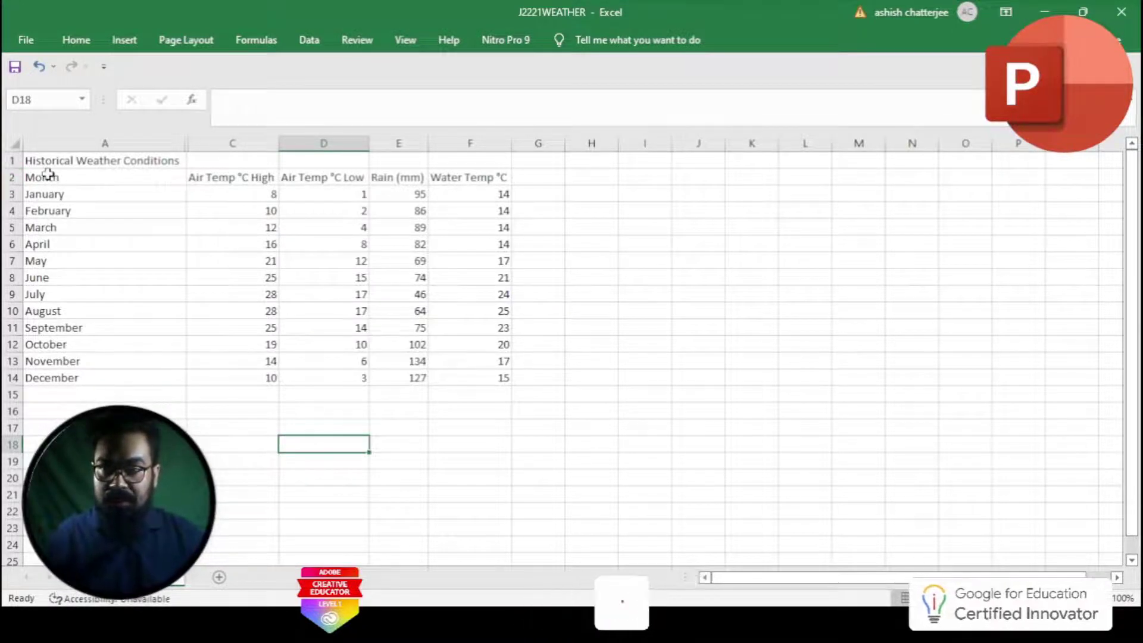
Select the Month and air temperature headings plus the May–September highs and lows.
{"action": "left_click_drag", "start_coordinate": [34, 173], "coordinate": [306, 175]}
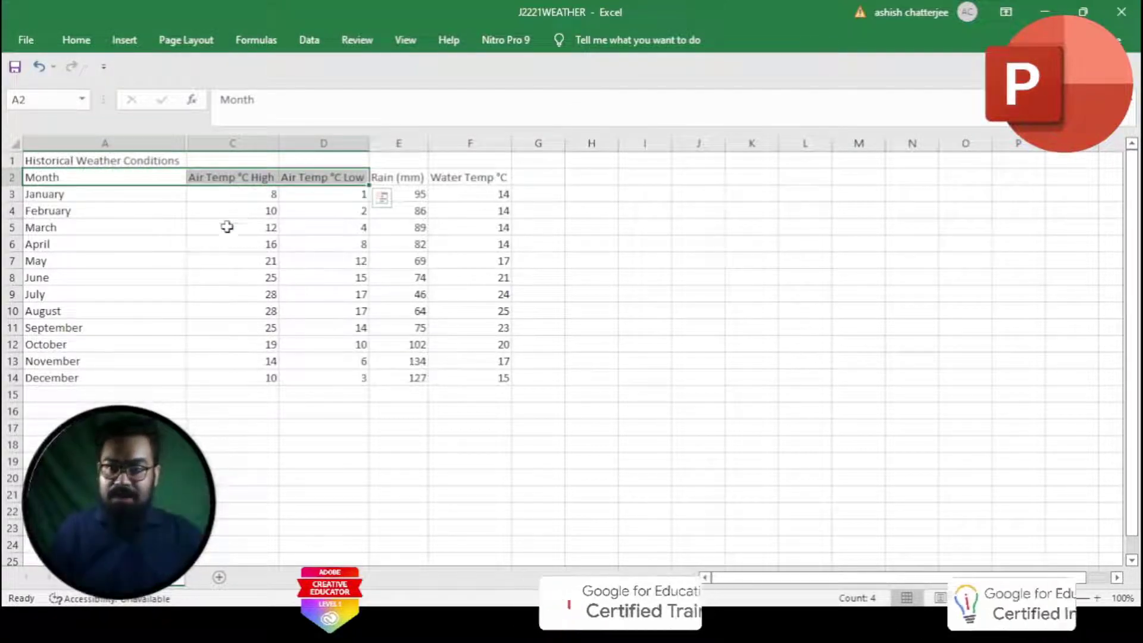
{"action": "left_click", "coordinate": [46, 261], "text": "ctrl"}
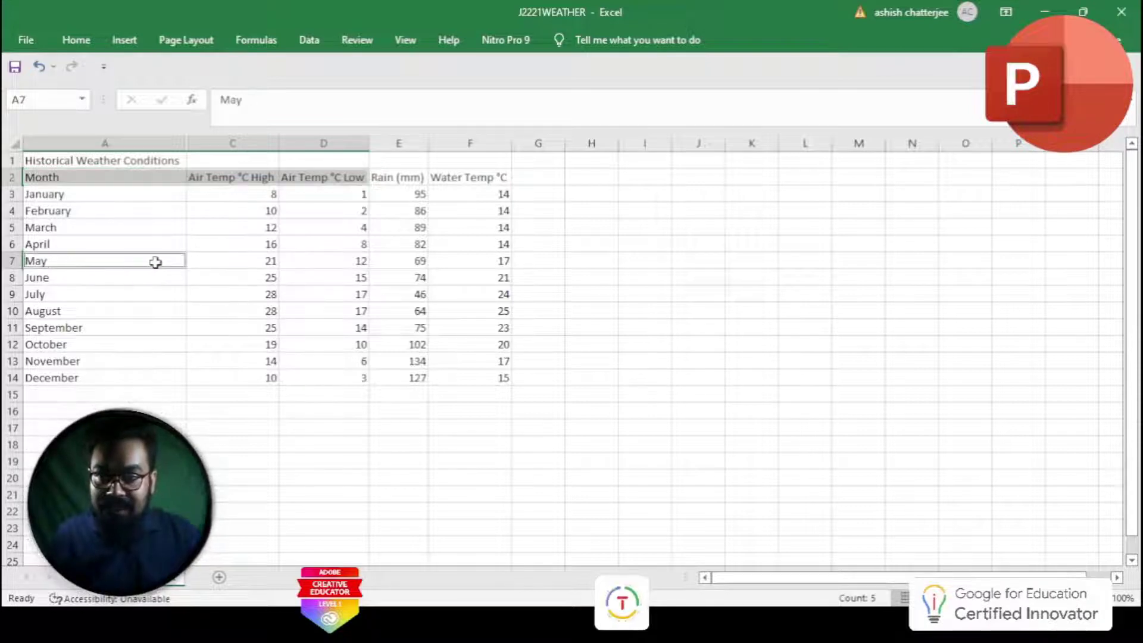
{"action": "left_click_drag", "start_coordinate": [156, 262], "coordinate": [365, 324]}
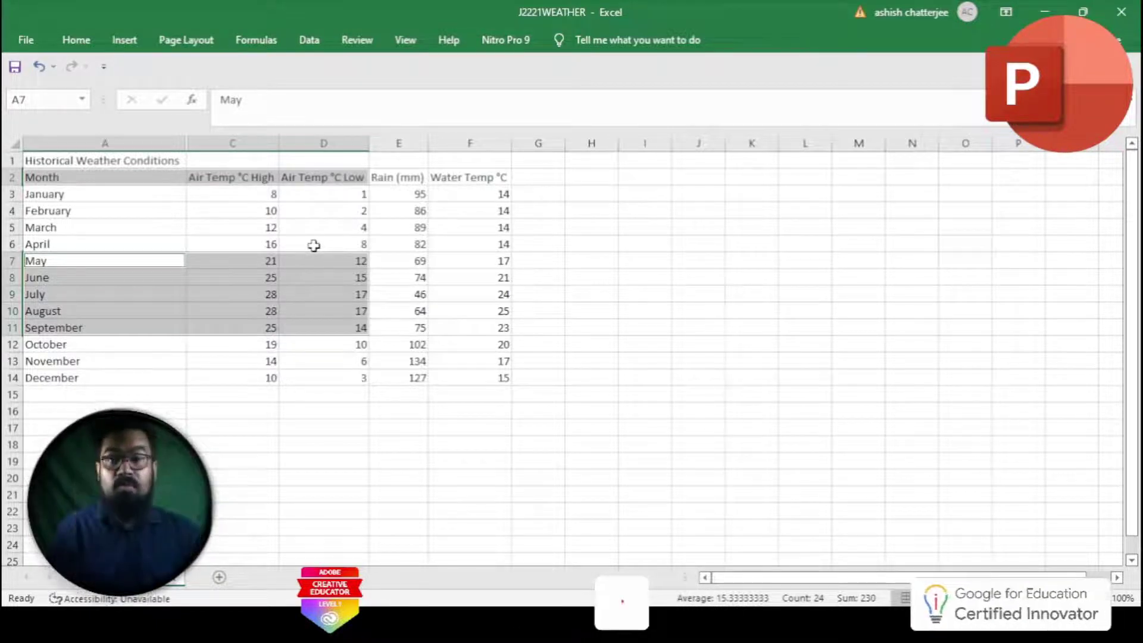
Insert a clustered column chart of the selection and move it beside the table.
{"action": "left_click", "coordinate": [134, 48]}
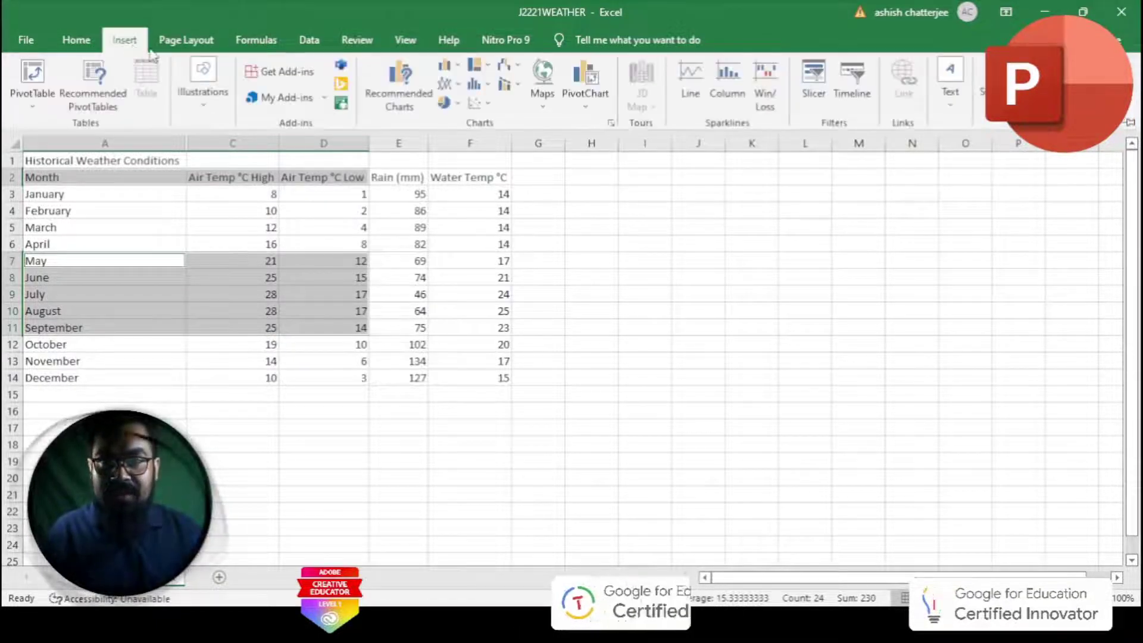
{"action": "left_click", "coordinate": [461, 68]}
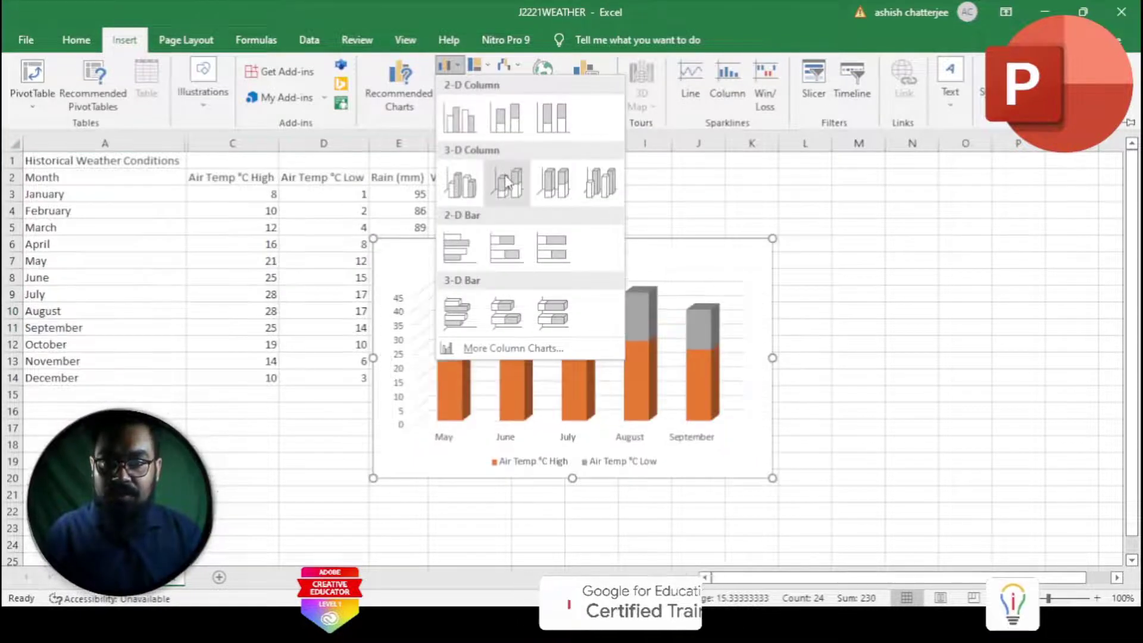
{"action": "left_click", "coordinate": [468, 125]}
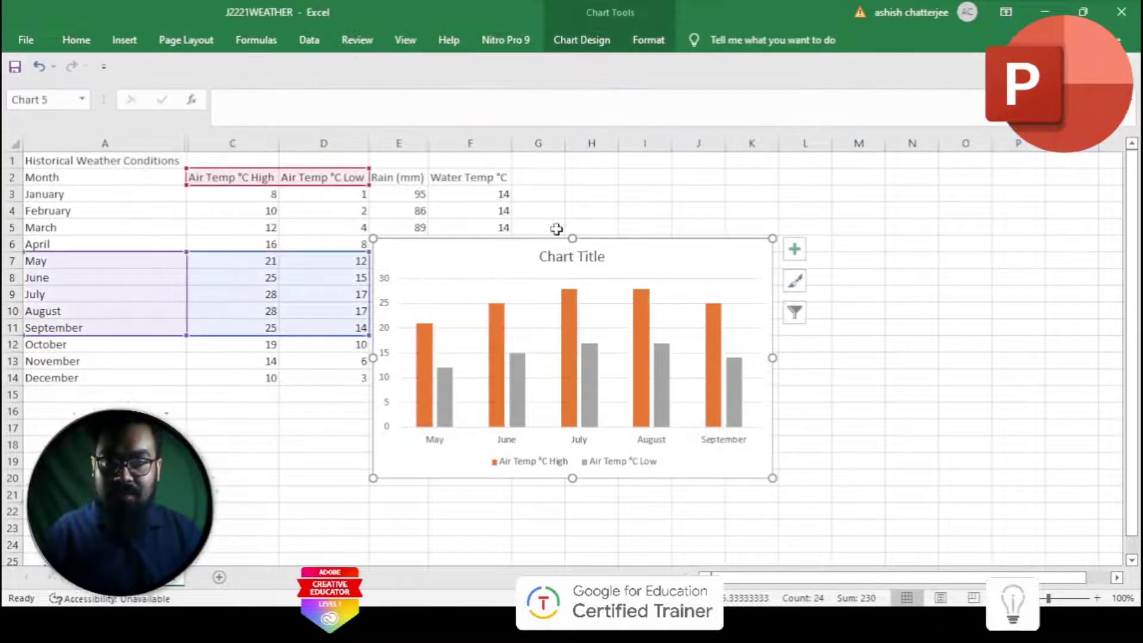
{"action": "left_click_drag", "start_coordinate": [635, 244], "coordinate": [840, 296]}
Title the chart 'Average Summer Temperatures'.
{"action": "left_click", "coordinate": [776, 310]}
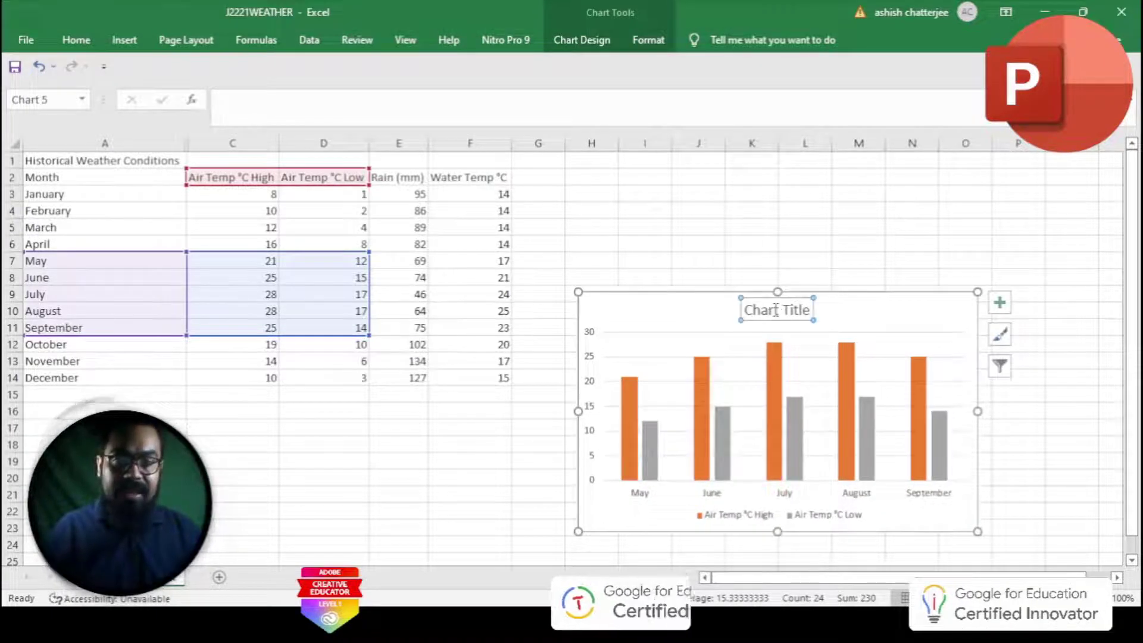
{"action": "double_click", "coordinate": [774, 312]}
{"action": "left_click", "coordinate": [771, 312]}
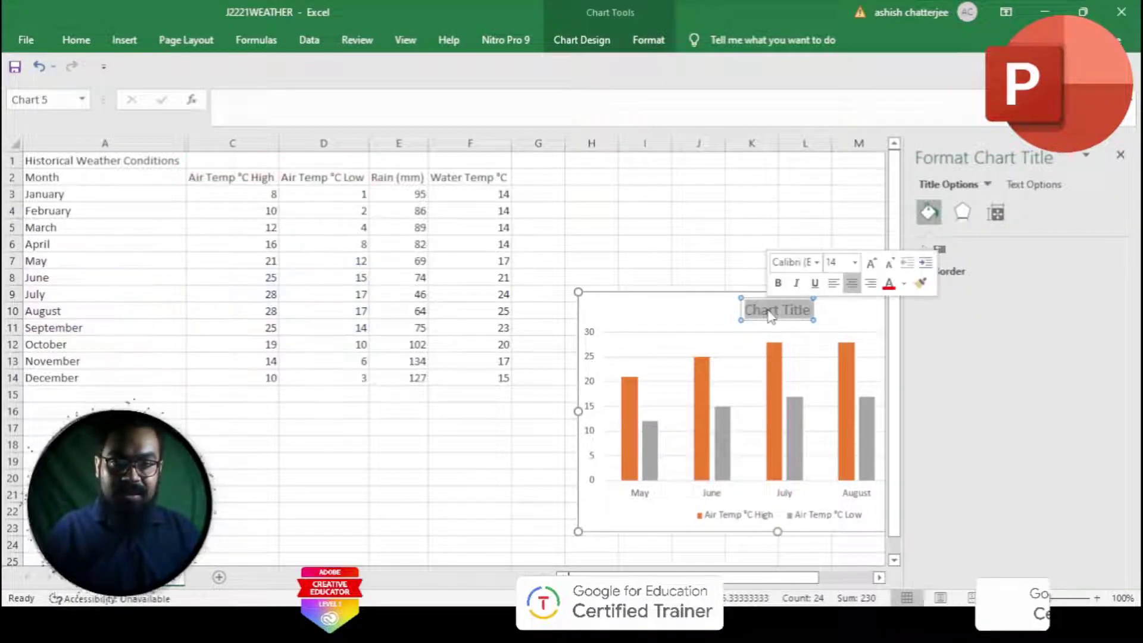
{"action": "type", "text": "Average Summer Temperatures"}
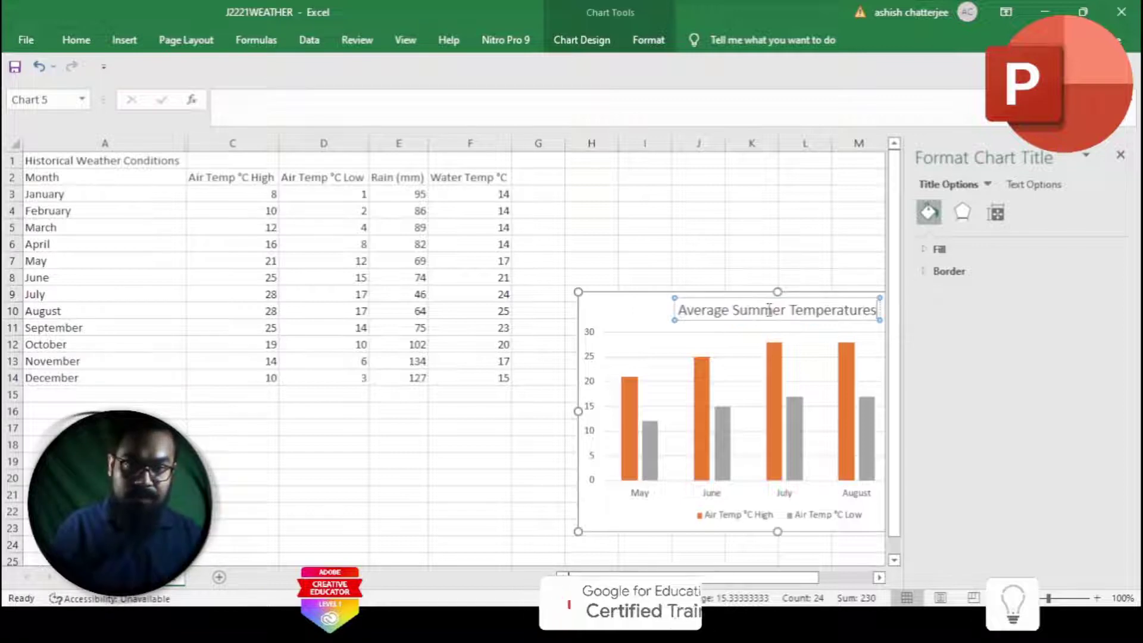
{"action": "left_click", "coordinate": [1121, 155]}
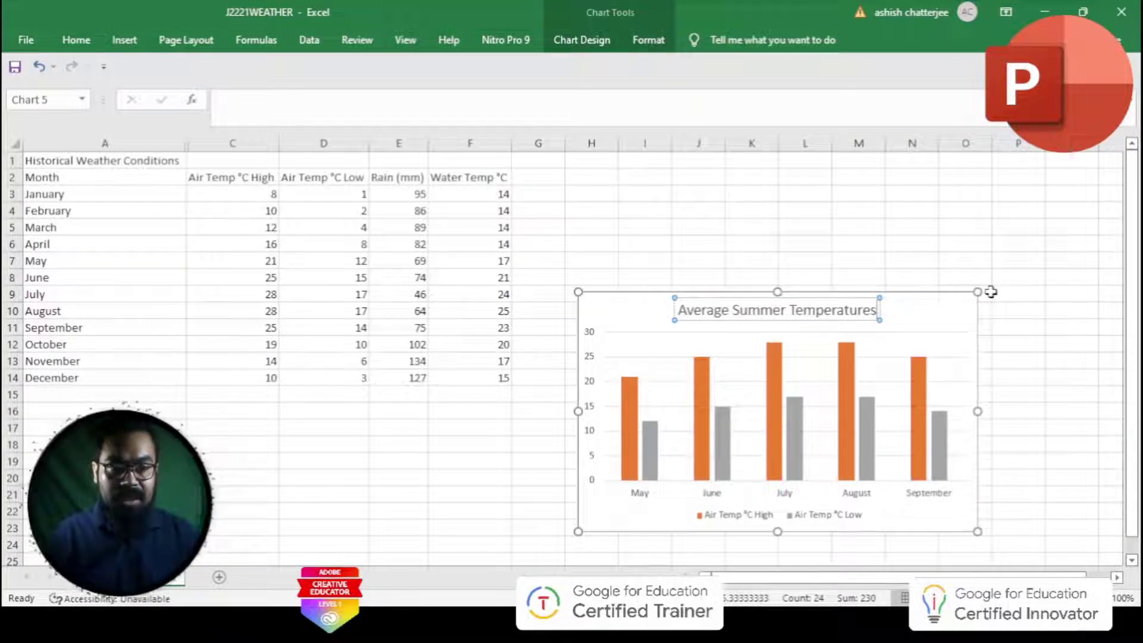
{"action": "left_click", "coordinate": [990, 292]}
{"action": "left_click", "coordinate": [937, 321]}
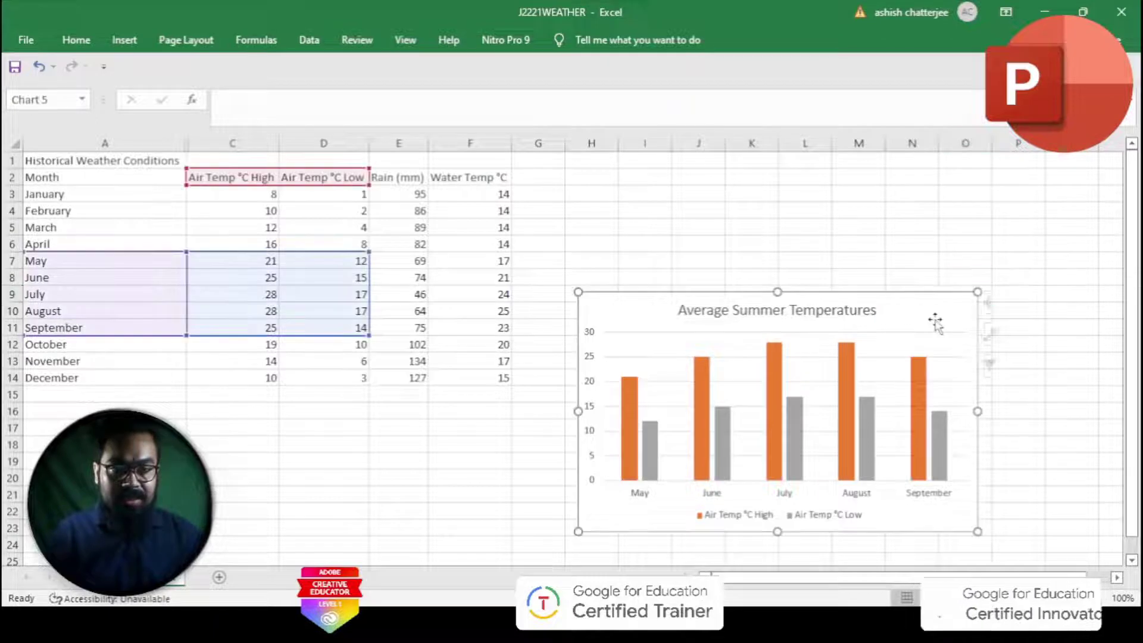
Add axis titles, labelling the vertical axis °C and the horizontal axis Months.
{"action": "left_click", "coordinate": [1001, 302]}
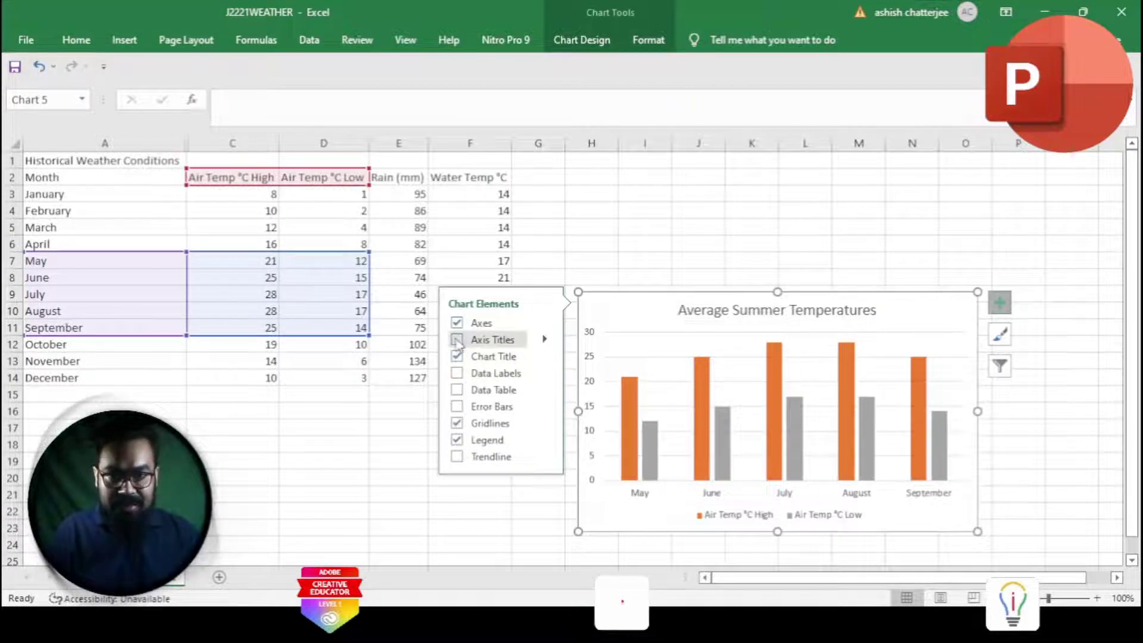
{"action": "left_click", "coordinate": [457, 340]}
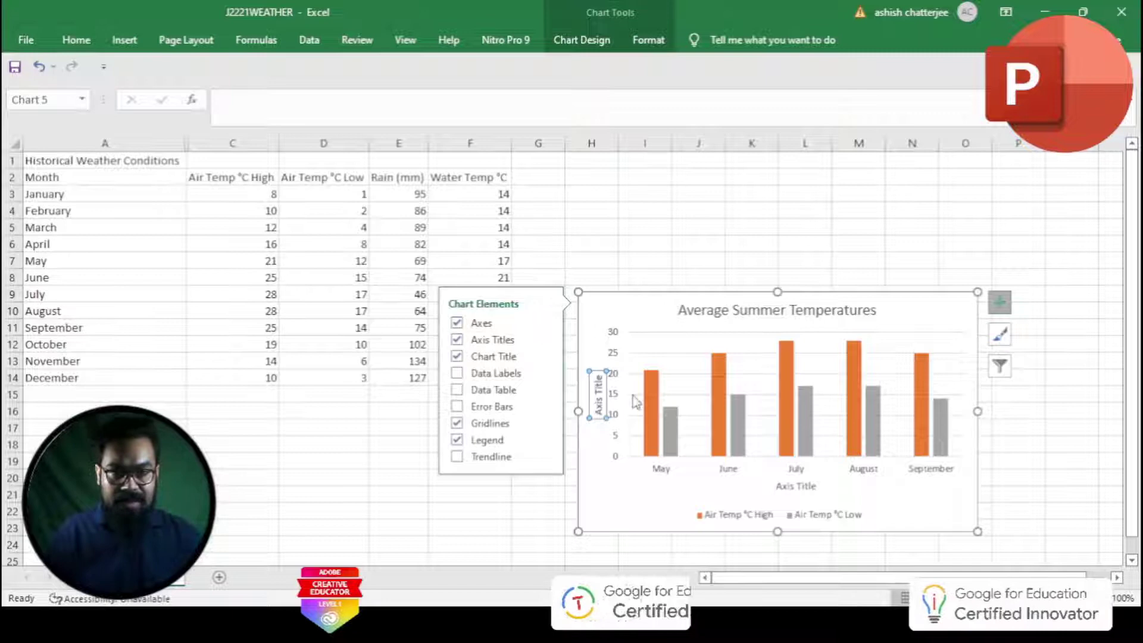
{"action": "left_click", "coordinate": [598, 404]}
{"action": "triple_click", "coordinate": [599, 406]}
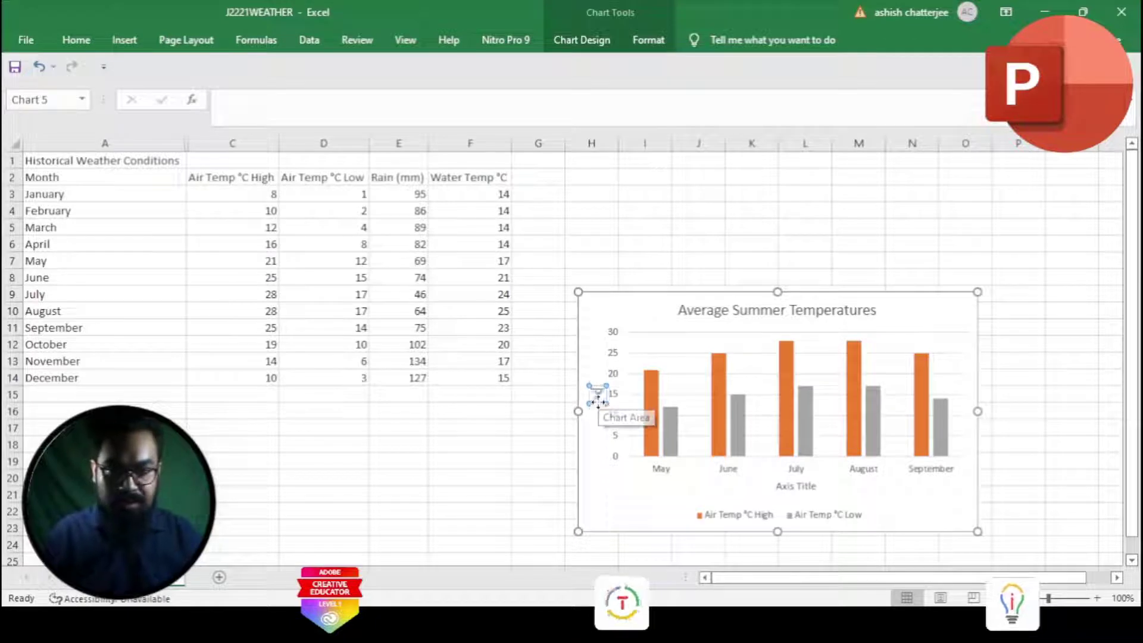
{"action": "double_click", "coordinate": [795, 487]}
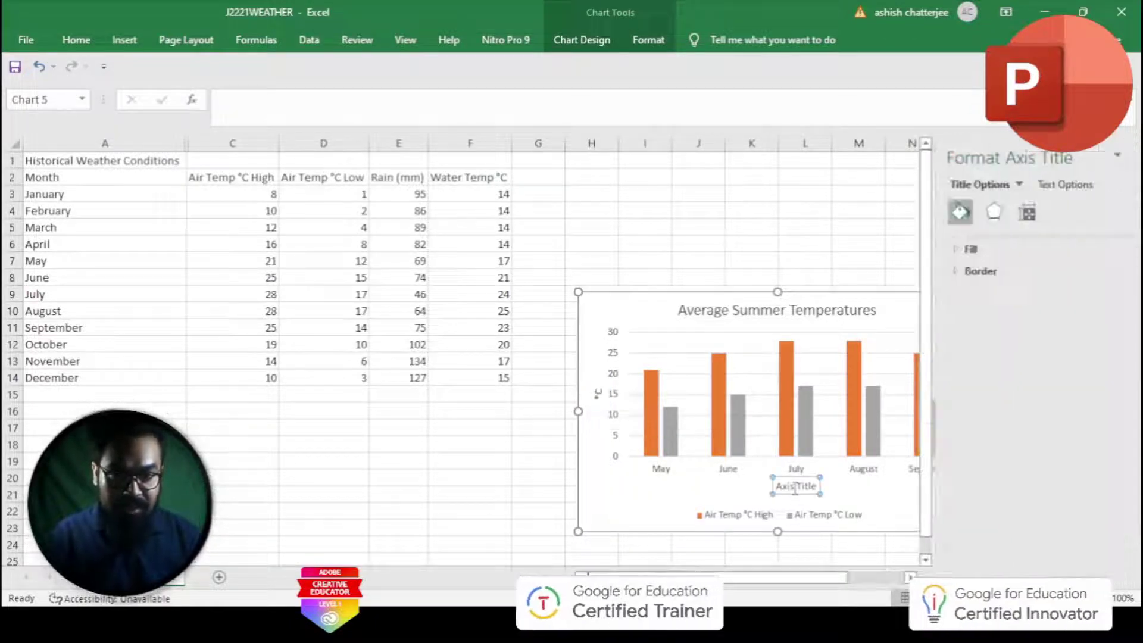
{"action": "double_click", "coordinate": [794, 487]}
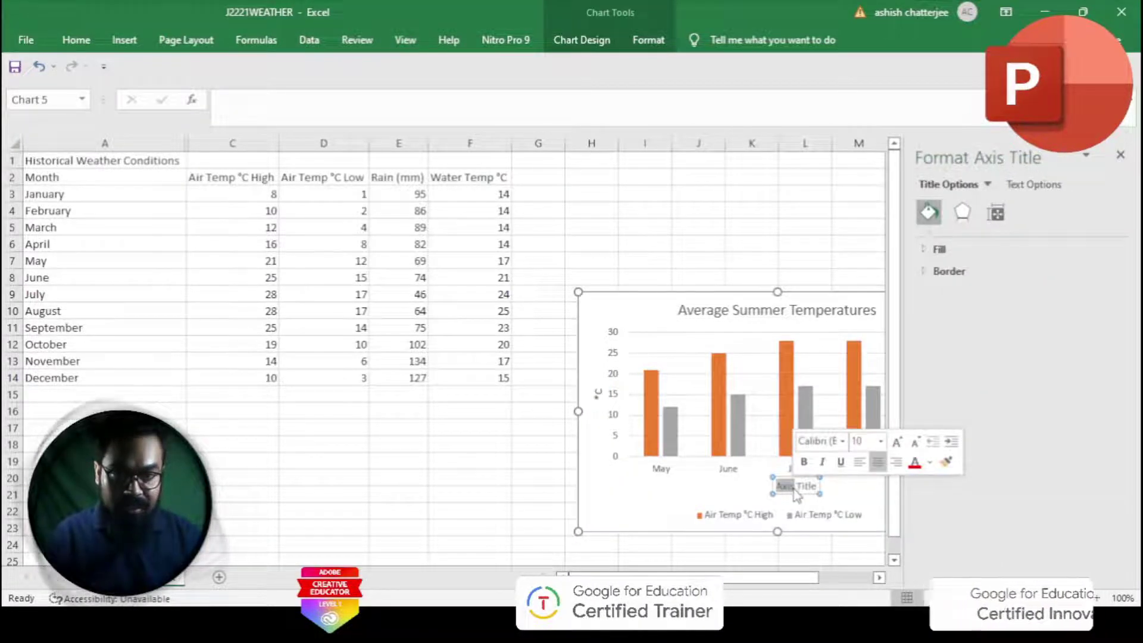
{"action": "triple_click", "coordinate": [796, 492]}
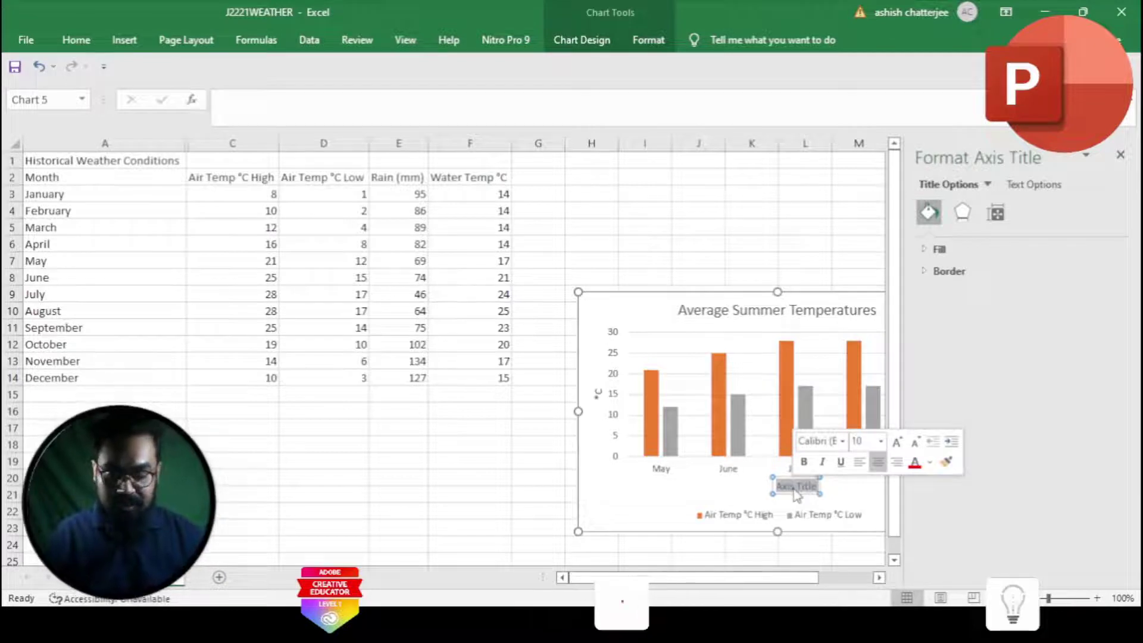
{"action": "type", "text": "Months"}
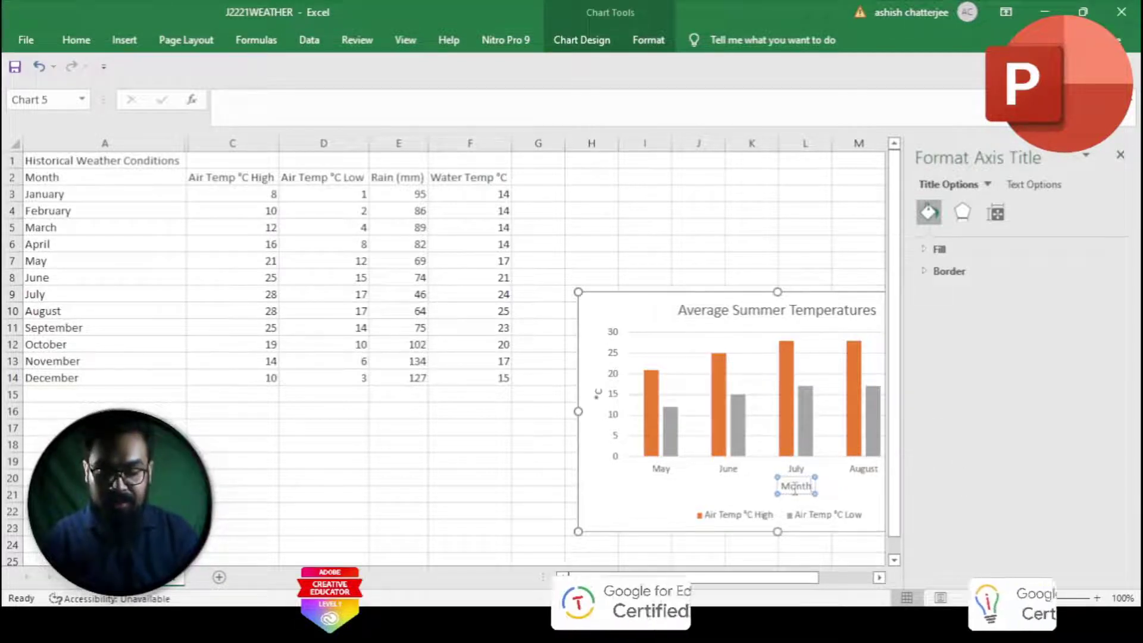
{"action": "left_click", "coordinate": [1121, 156]}
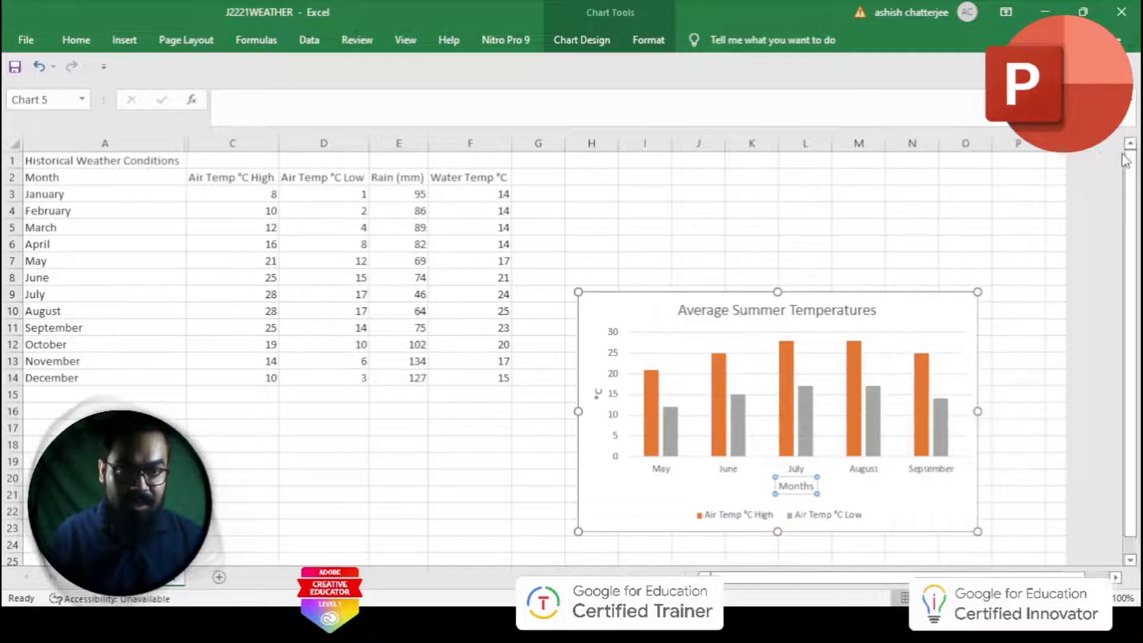
Turn on data labels showing each column's value above it.
{"action": "right_click", "coordinate": [971, 308]}
{"action": "key", "text": "Escape"}
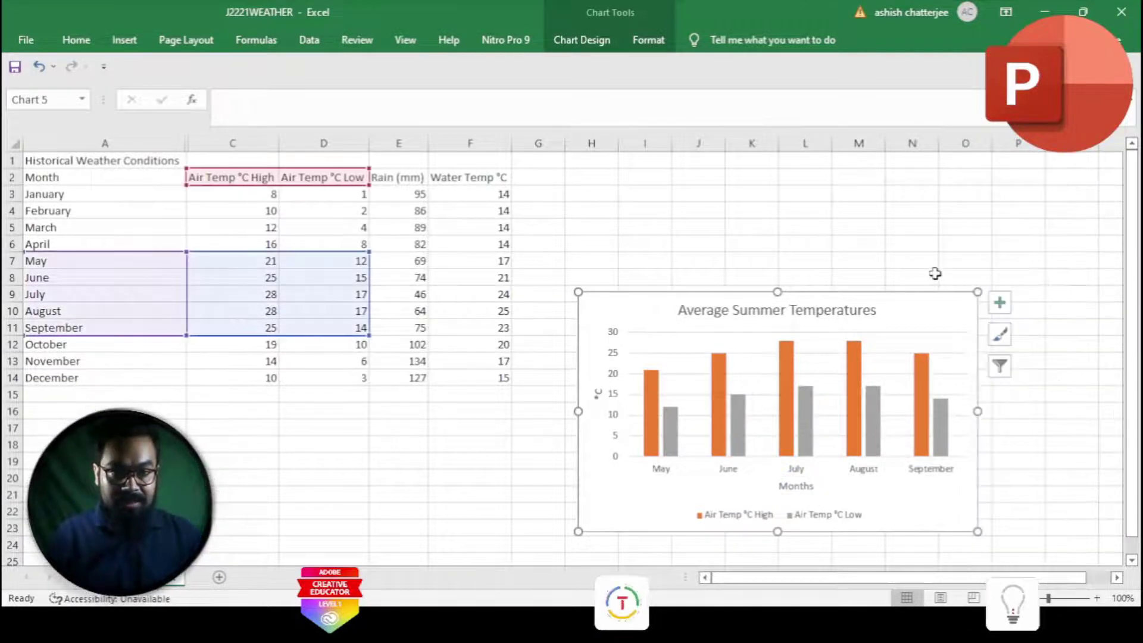
{"action": "left_click", "coordinate": [1000, 303]}
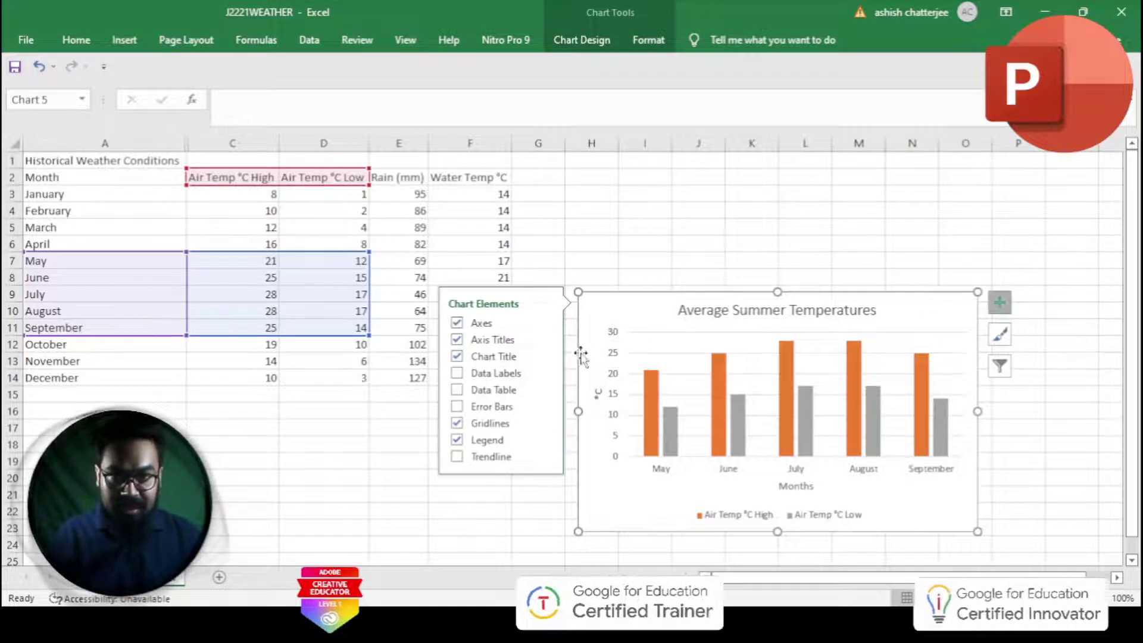
{"action": "left_click", "coordinate": [458, 374]}
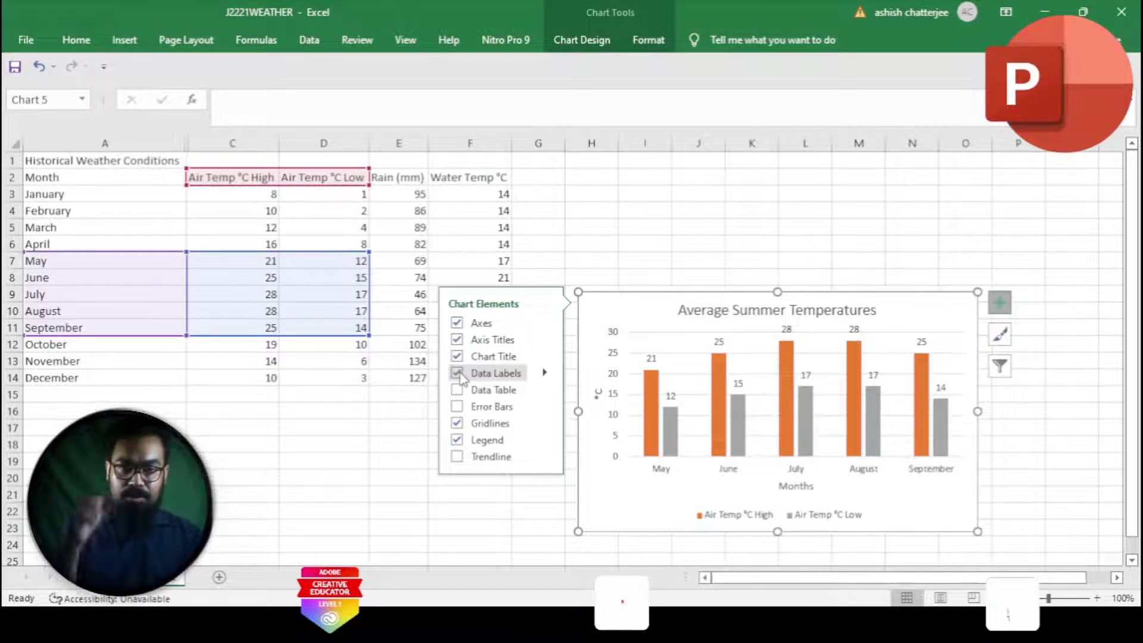
{"action": "left_click", "coordinate": [615, 355]}
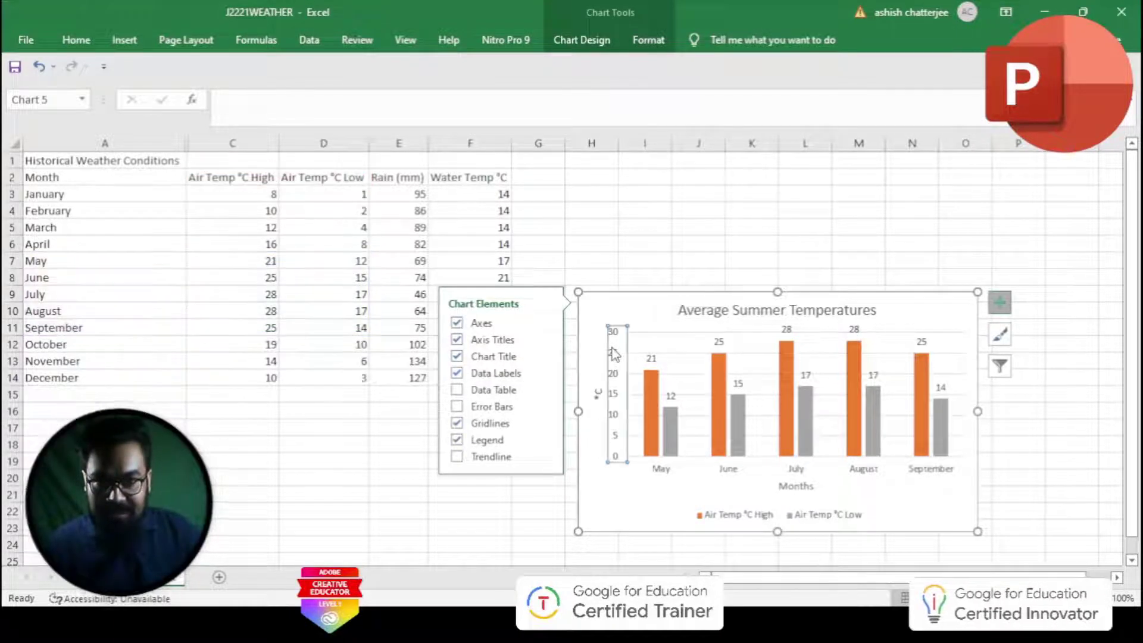
Set the vertical axis maximum to 32 with major unit 4, then copy the chart.
{"action": "right_click", "coordinate": [615, 354]}
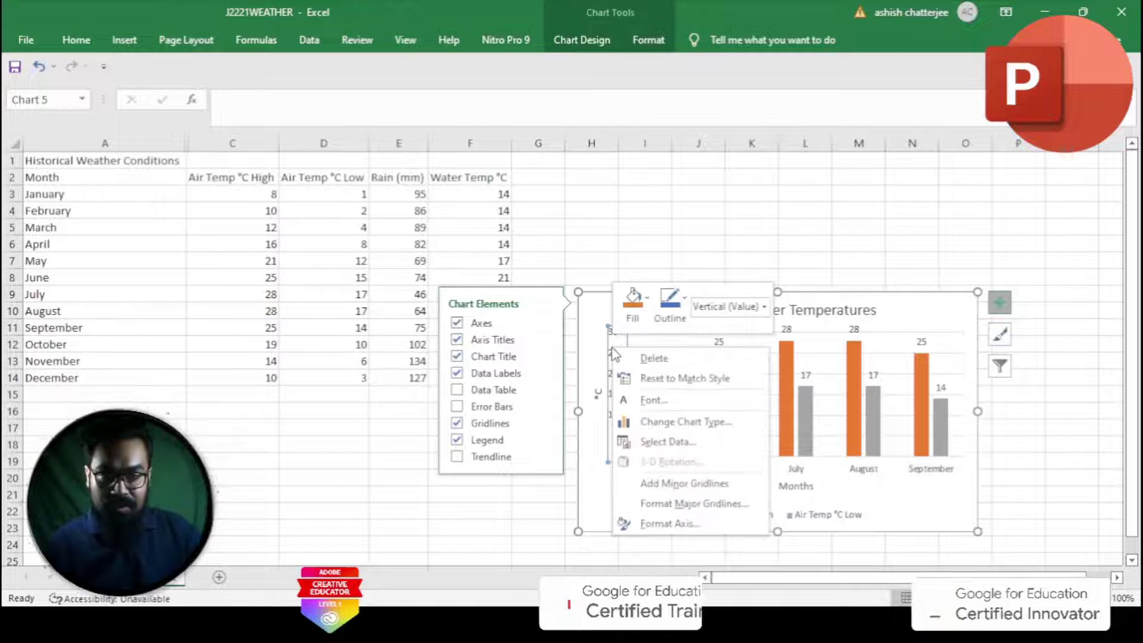
{"action": "left_click", "coordinate": [679, 524]}
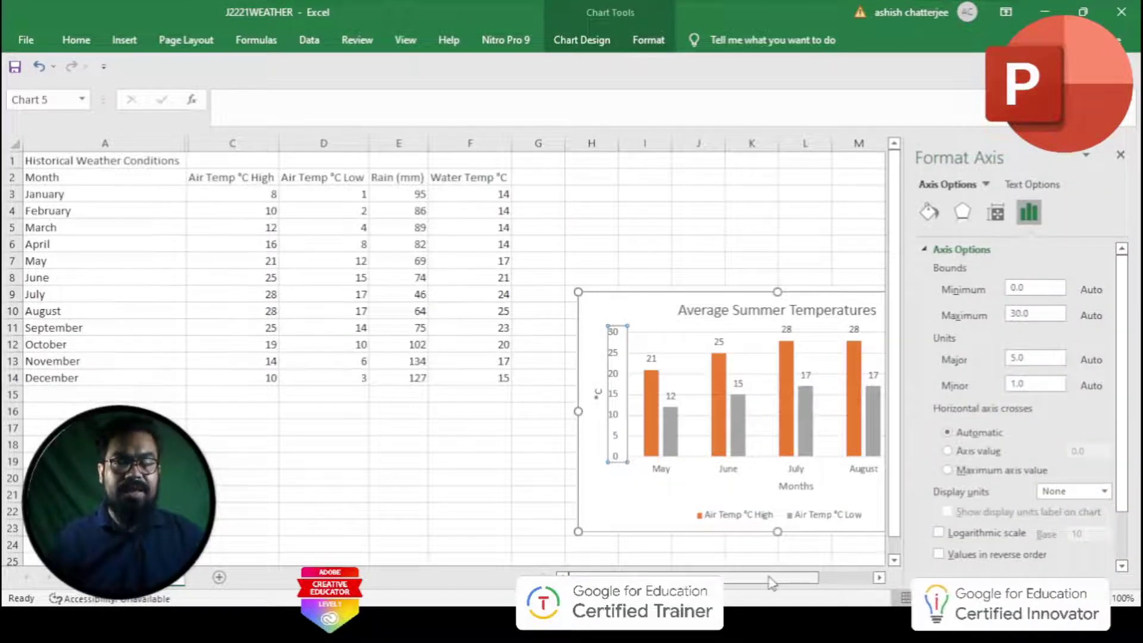
{"action": "left_click_drag", "start_coordinate": [772, 583], "coordinate": [826, 582]}
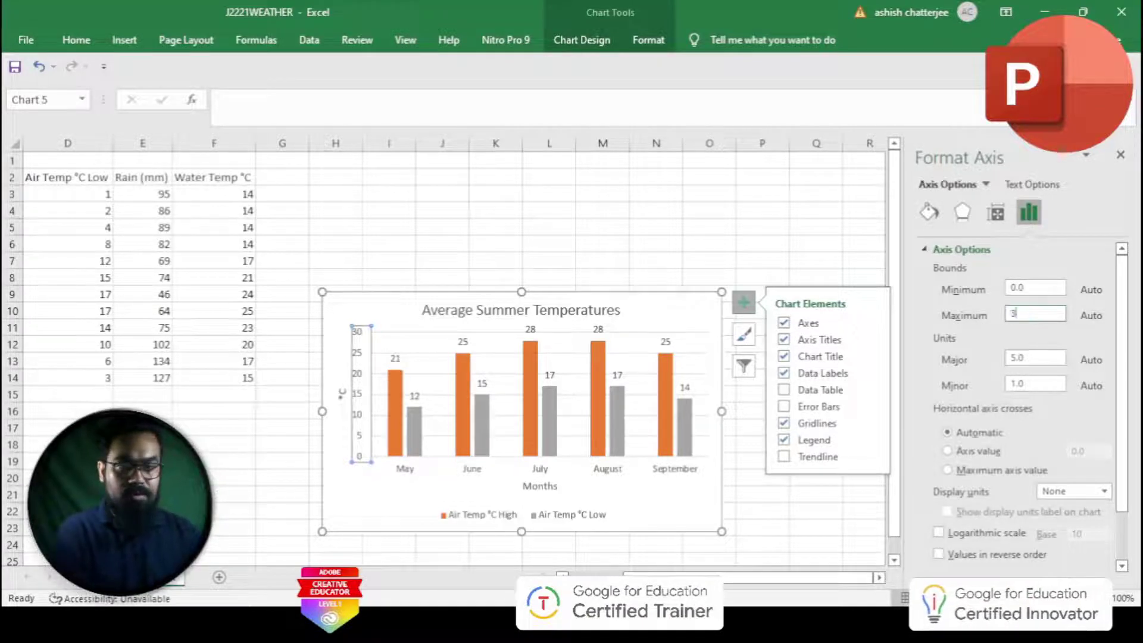
{"action": "left_click", "coordinate": [1020, 357]}
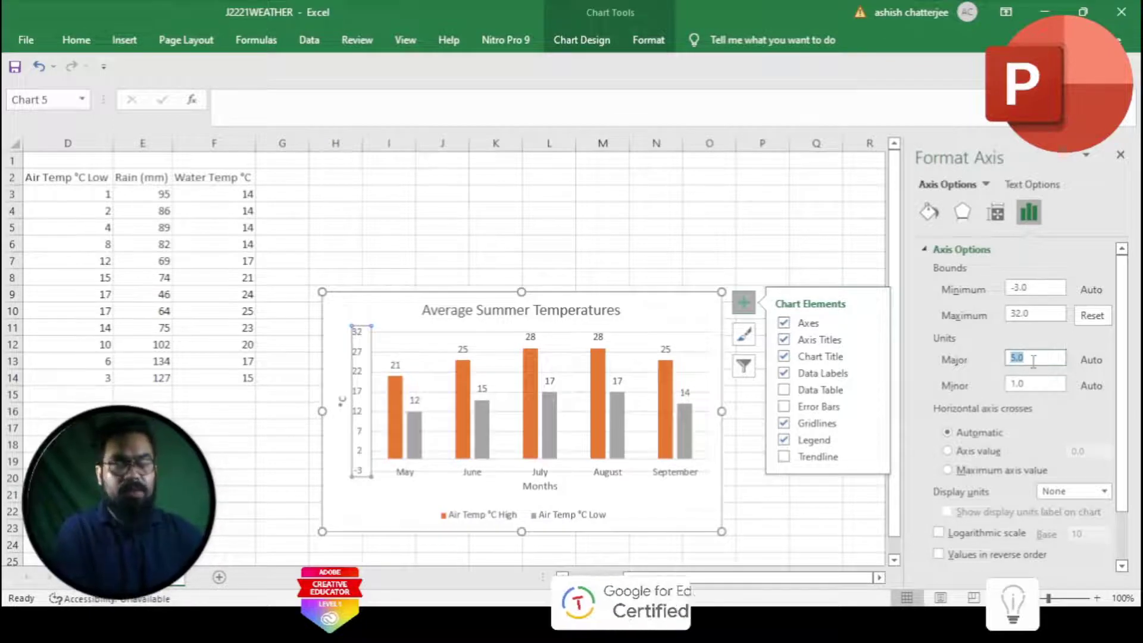
{"action": "type", "text": "4"}
{"action": "left_click", "coordinate": [1030, 383]}
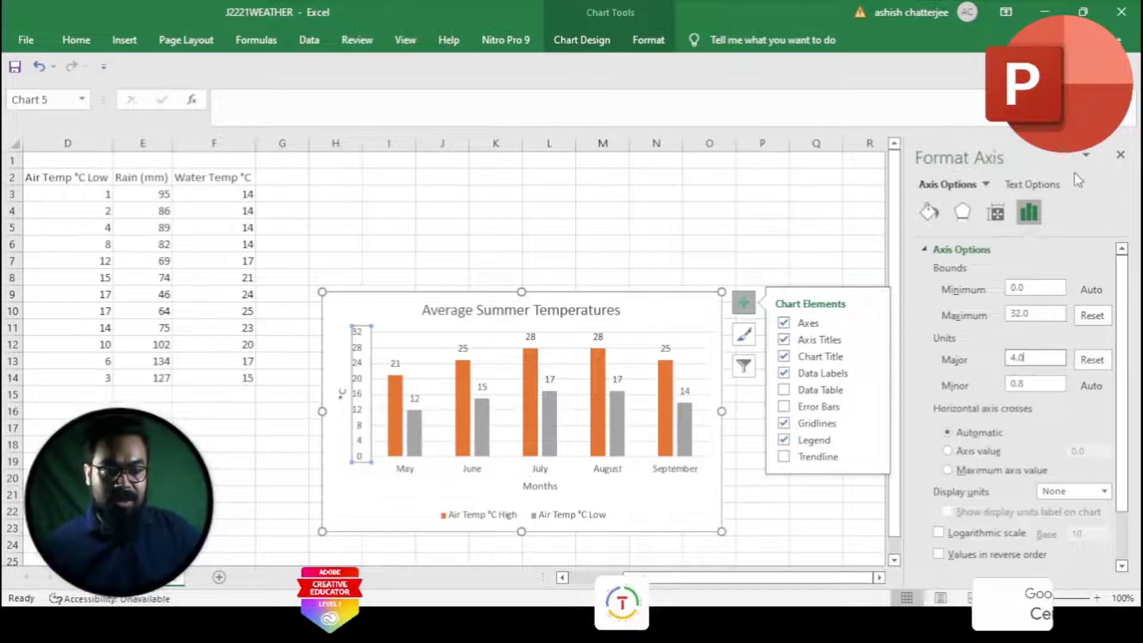
{"action": "left_click", "coordinate": [1121, 157]}
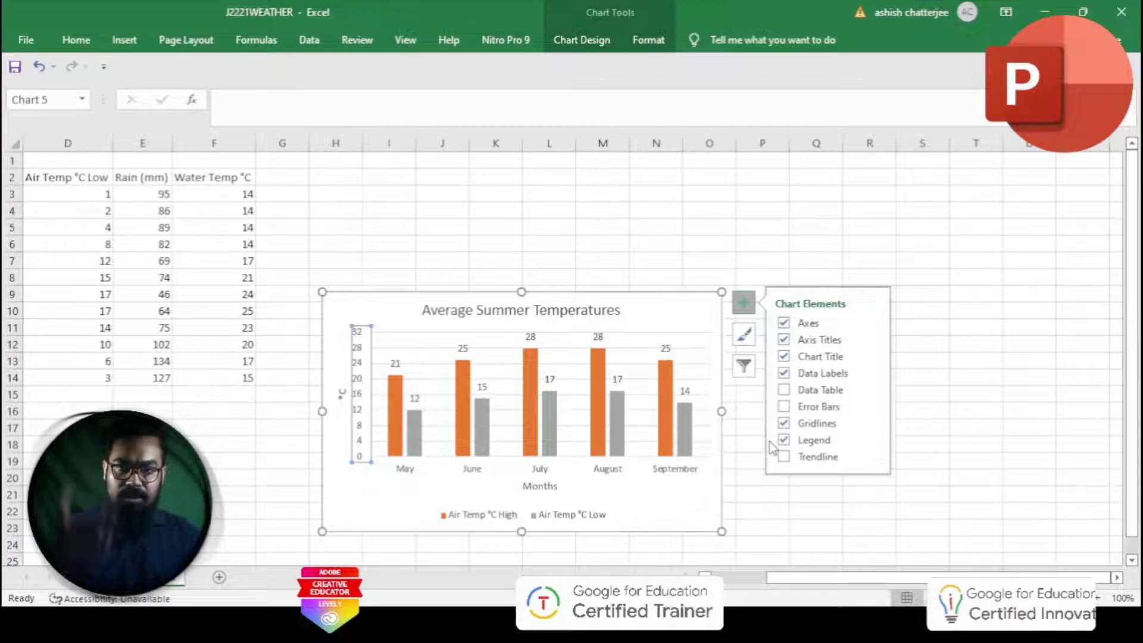
{"action": "right_click", "coordinate": [653, 308]}
{"action": "key", "text": "Escape"}
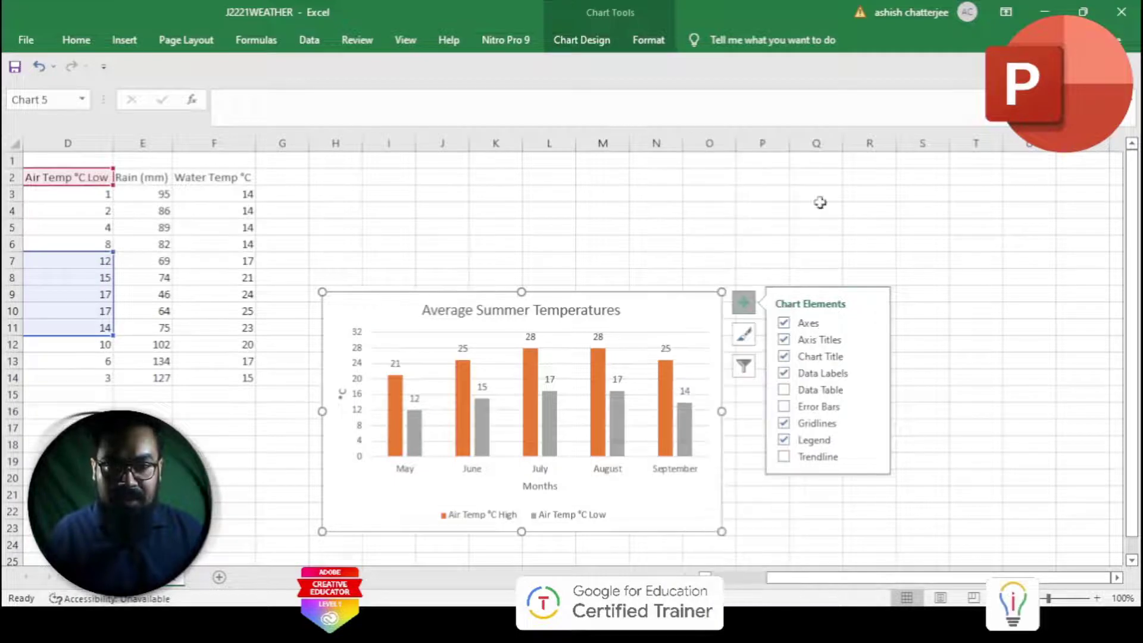
Paste the summer temperature chart onto PowerPoint's Climate slide.
{"action": "left_click", "coordinate": [1052, 7]}
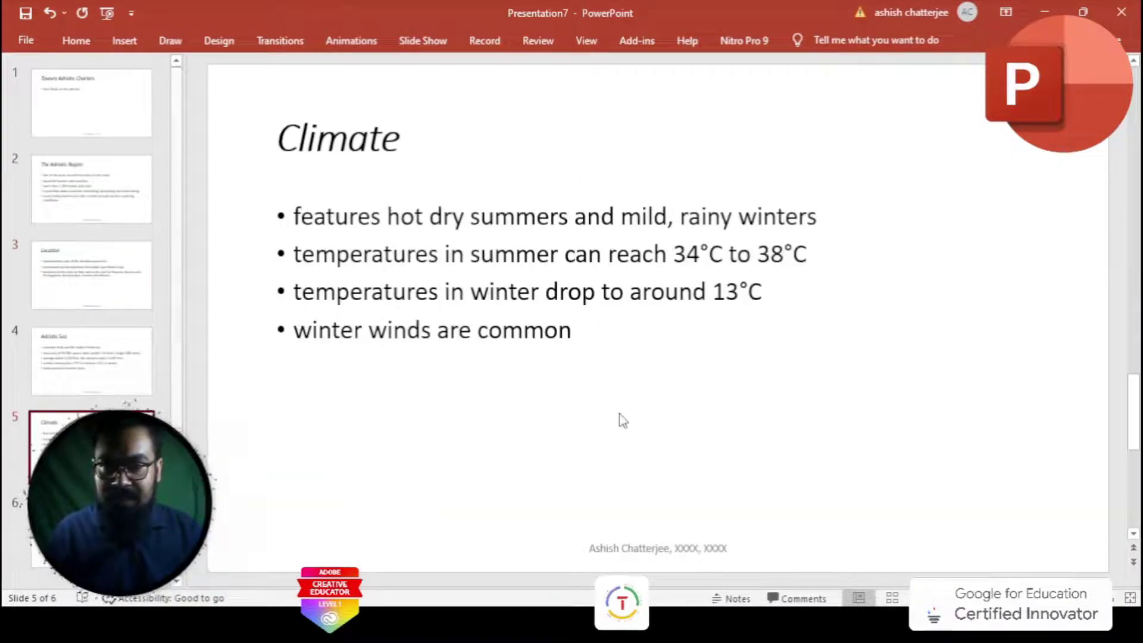
{"action": "right_click", "coordinate": [674, 361]}
{"action": "left_click", "coordinate": [708, 394]}
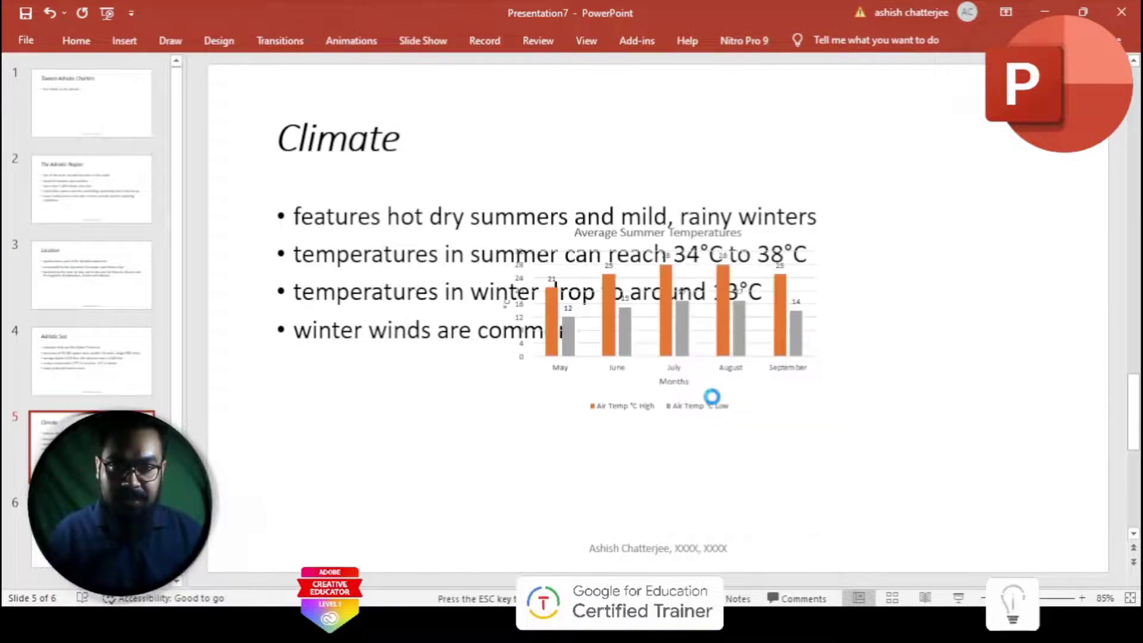
{"action": "left_click", "coordinate": [856, 432]}
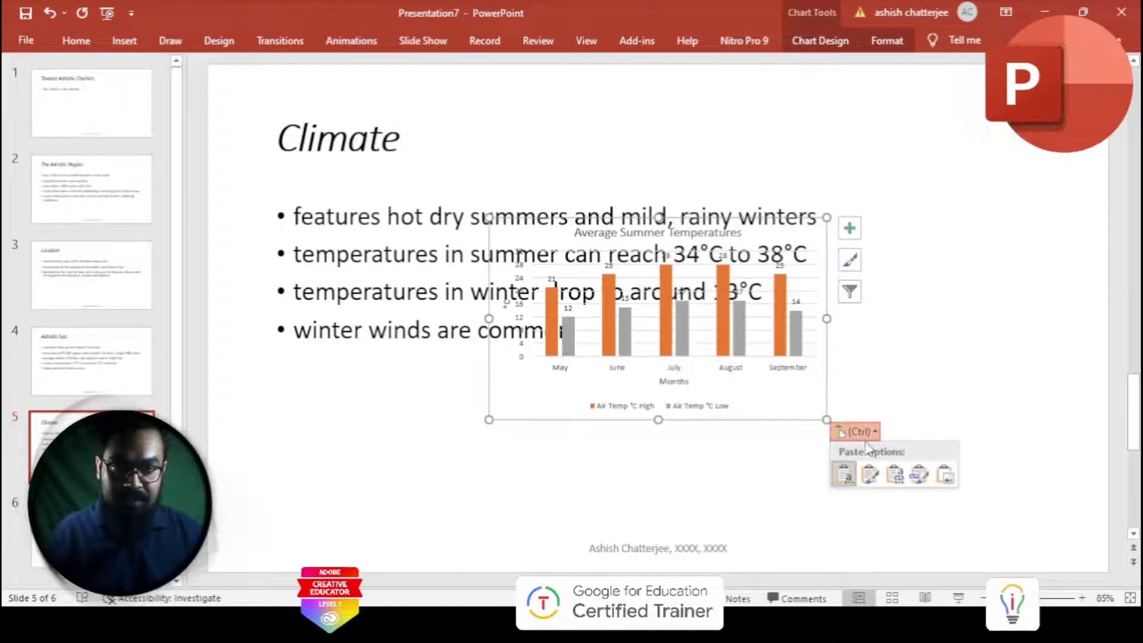
{"action": "left_click", "coordinate": [488, 420]}
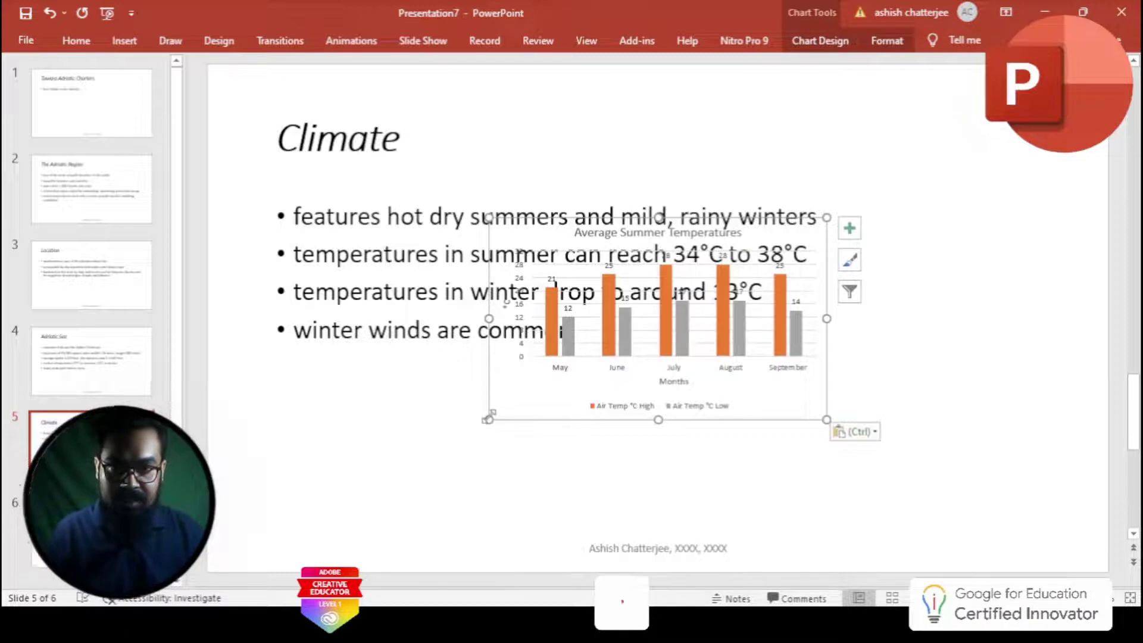
Enlarge the pasted chart down-left and nudge it into place at the lower right.
{"action": "left_click_drag", "start_coordinate": [489, 419], "coordinate": [435, 489]}
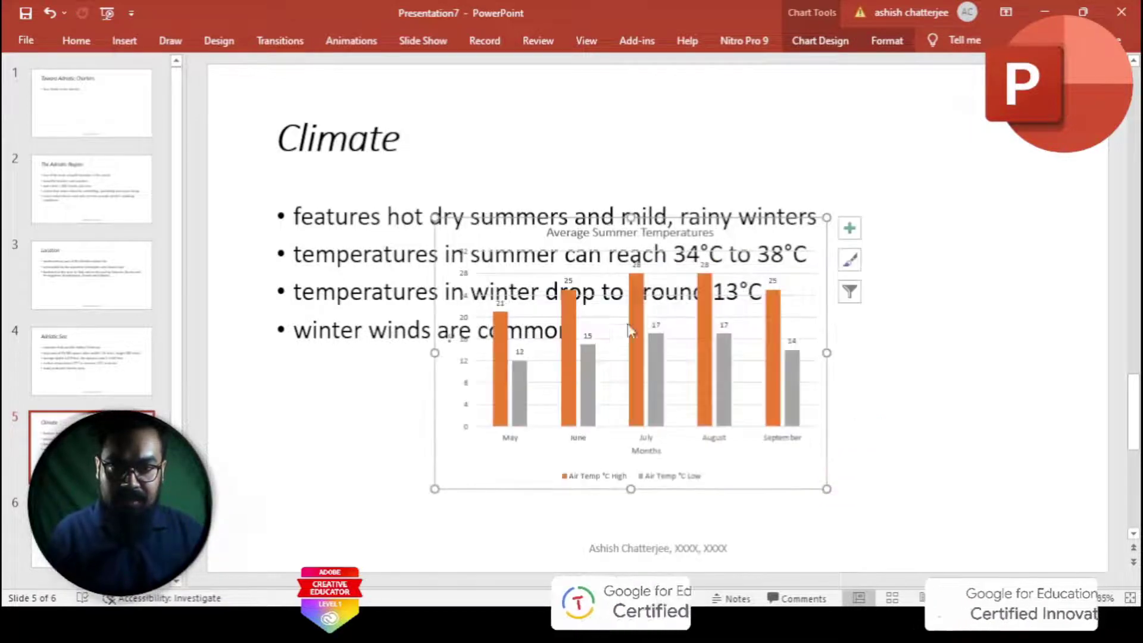
{"action": "key", "text": "Right"}
{"action": "key", "text": "Right"}
{"action": "key", "text": "Right"}
{"action": "key", "text": "Right"}
{"action": "key", "text": "Right"}
{"action": "key", "text": "Right"}
{"action": "key", "text": "Right"}
{"action": "key", "text": "Right"}
{"action": "key", "text": "Right"}
{"action": "key", "text": "Right"}
{"action": "key", "text": "Right"}
{"action": "key", "text": "Right"}
{"action": "key", "text": "Right"}
{"action": "key", "text": "Right"}
{"action": "key", "text": "Right"}
{"action": "key", "text": "Right"}
{"action": "key", "text": "Right"}
{"action": "key", "text": "Right"}
{"action": "key", "text": "Right"}
{"action": "key", "text": "Right"}
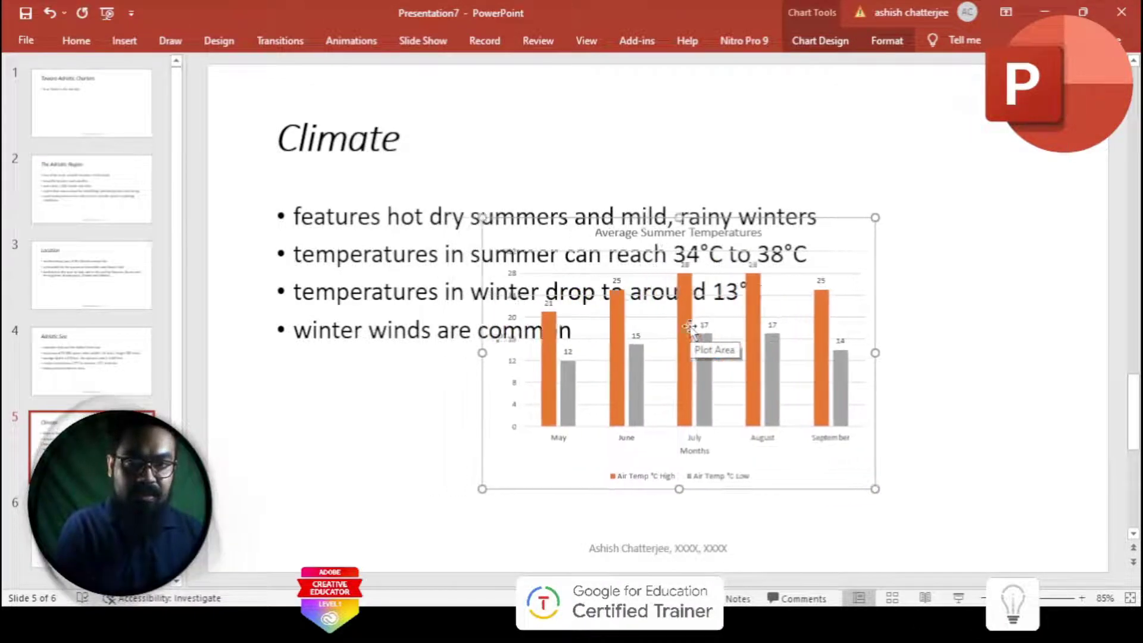
{"action": "key", "text": "Right"}
{"action": "key", "text": "Right"}
{"action": "key", "text": "Right"}
{"action": "key", "text": "Right"}
{"action": "key", "text": "Right"}
{"action": "key", "text": "Right"}
{"action": "key", "text": "Right"}
{"action": "key", "text": "Right"}
{"action": "key", "text": "Right"}
{"action": "key", "text": "Right"}
{"action": "key", "text": "Right"}
{"action": "key", "text": "Right"}
{"action": "key", "text": "Right"}
{"action": "key", "text": "Right"}
{"action": "key", "text": "Right"}
{"action": "key", "text": "Right"}
{"action": "key", "text": "Right"}
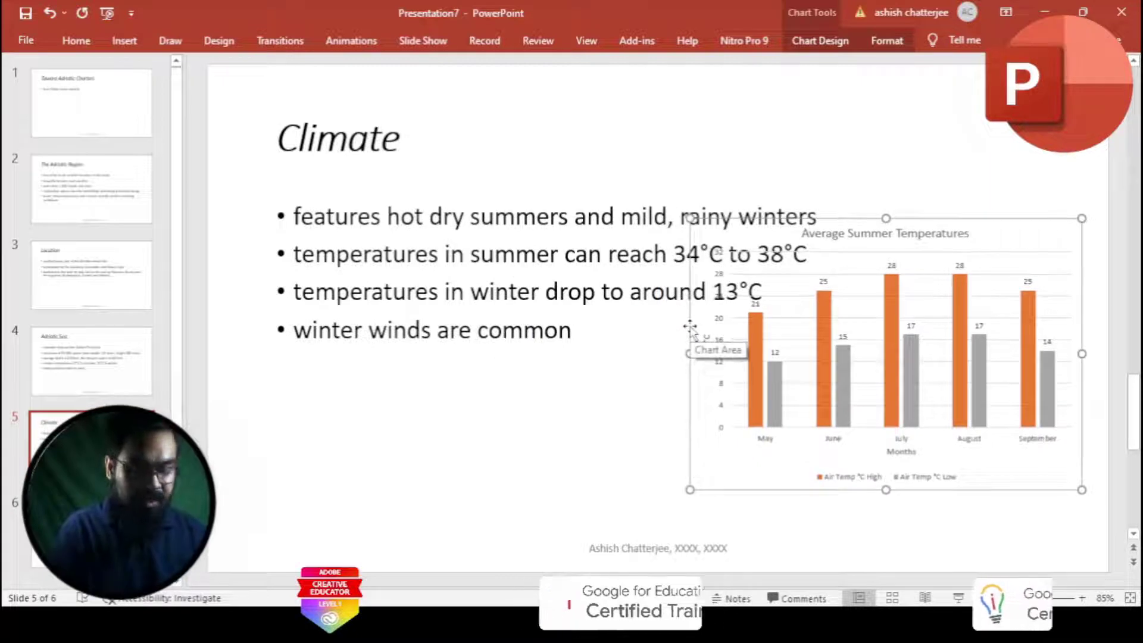
{"action": "key", "text": "Down"}
{"action": "key", "text": "Down"}
{"action": "key", "text": "Down"}
{"action": "key", "text": "Down"}
{"action": "key", "text": "Down"}
{"action": "key", "text": "Down"}
{"action": "key", "text": "Down"}
{"action": "key", "text": "Down"}
{"action": "key", "text": "Down"}
{"action": "key", "text": "Down"}
{"action": "key", "text": "Down"}
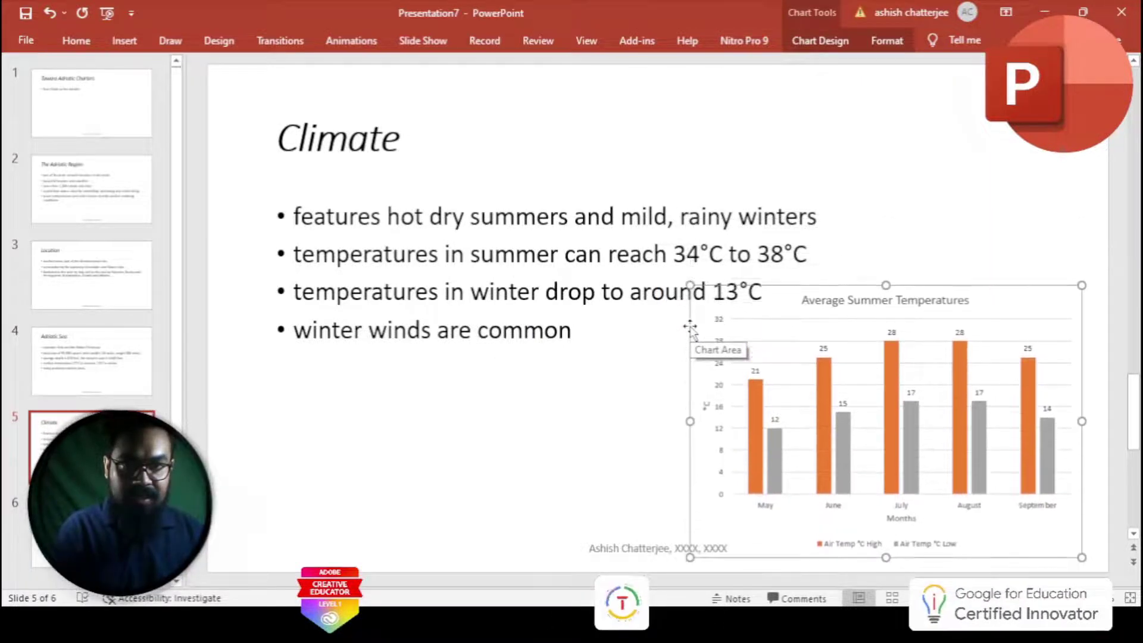
{"action": "key", "text": "Up"}
{"action": "key", "text": "Up"}
{"action": "key", "text": "Up"}
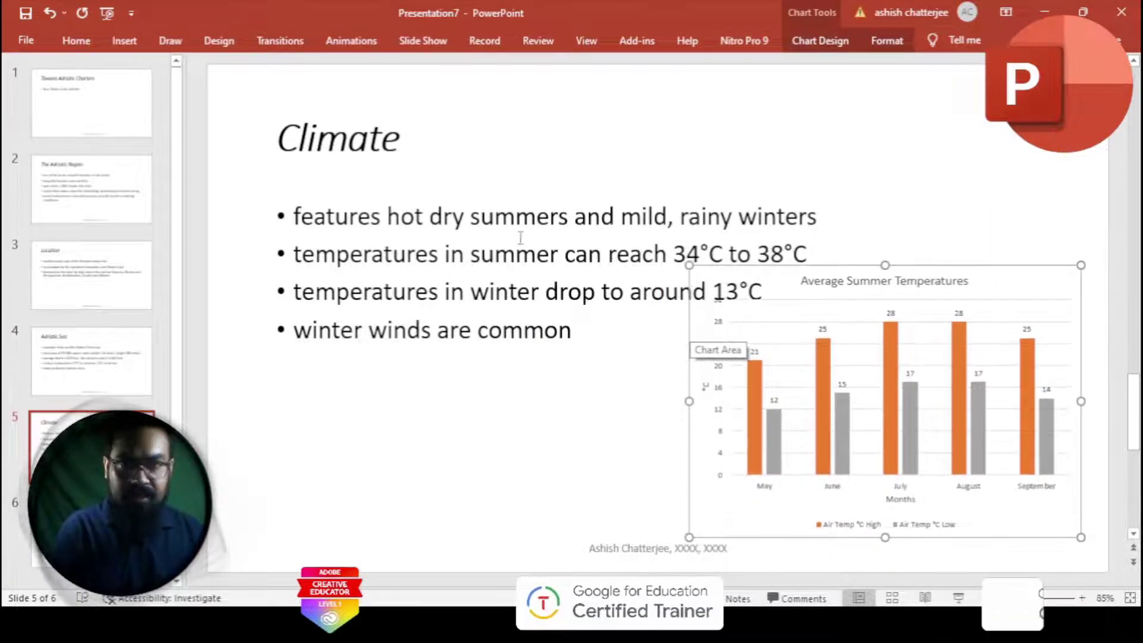
Set the print layout to Handouts, 2 Slides per page, then go back to the Climate slide.
{"action": "left_click", "coordinate": [31, 37]}
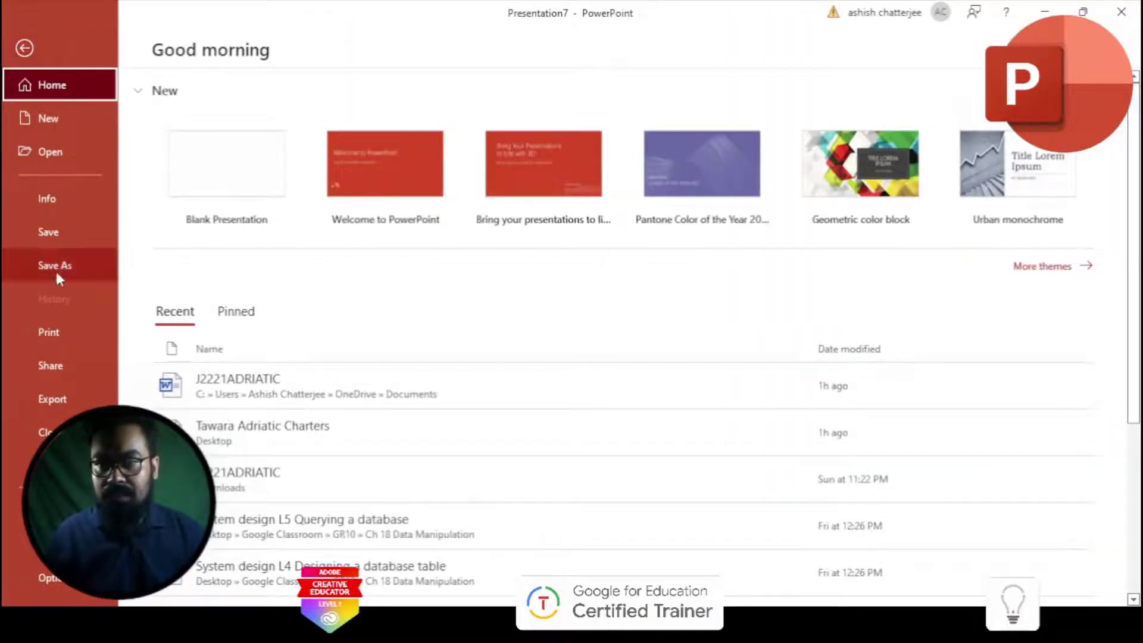
{"action": "left_click", "coordinate": [54, 337]}
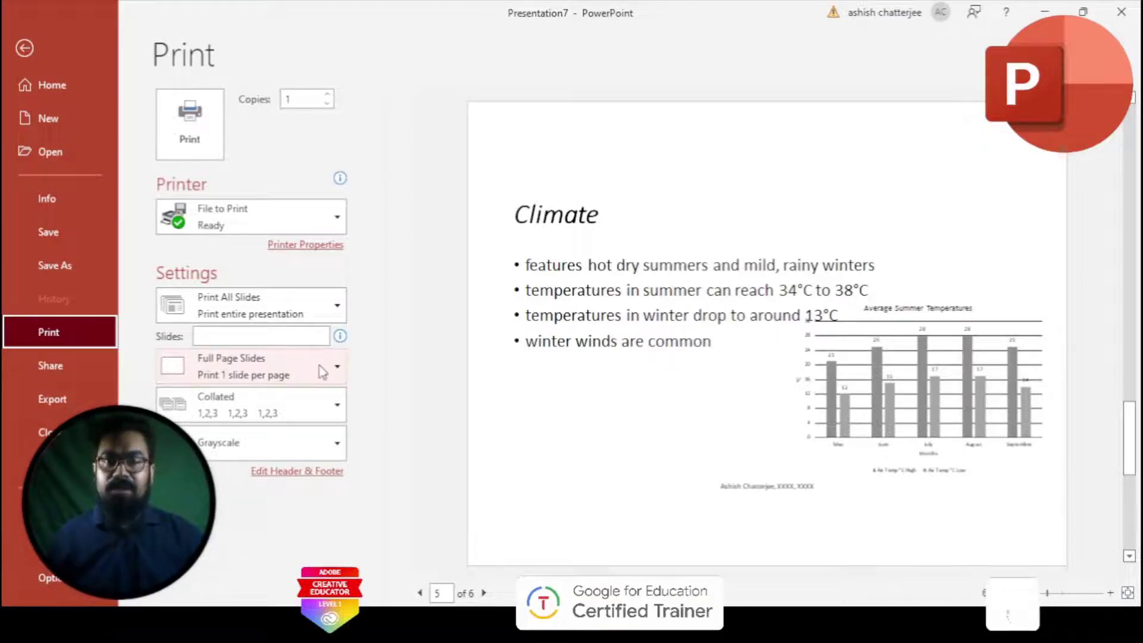
{"action": "left_click", "coordinate": [333, 323]}
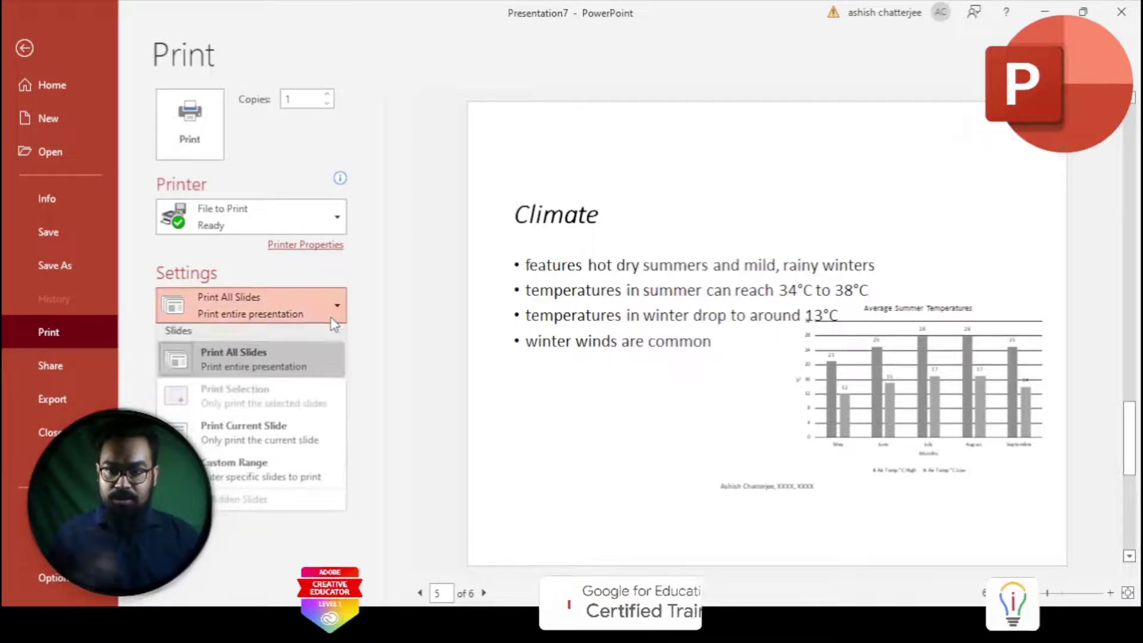
{"action": "left_click", "coordinate": [332, 360]}
{"action": "left_click", "coordinate": [334, 368]}
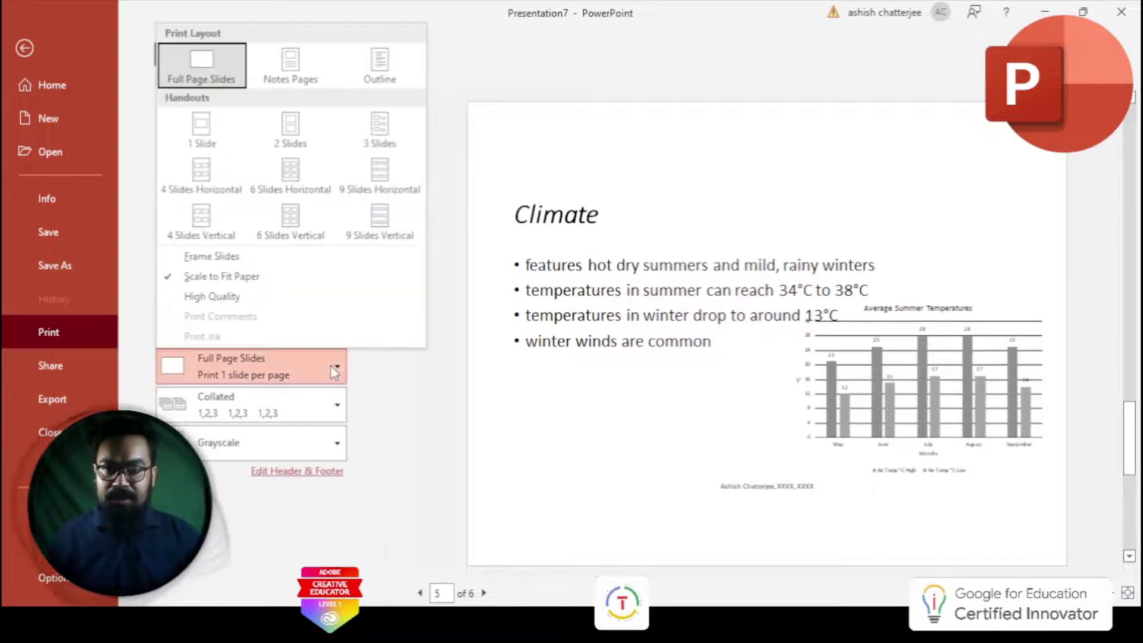
{"action": "left_click", "coordinate": [293, 143]}
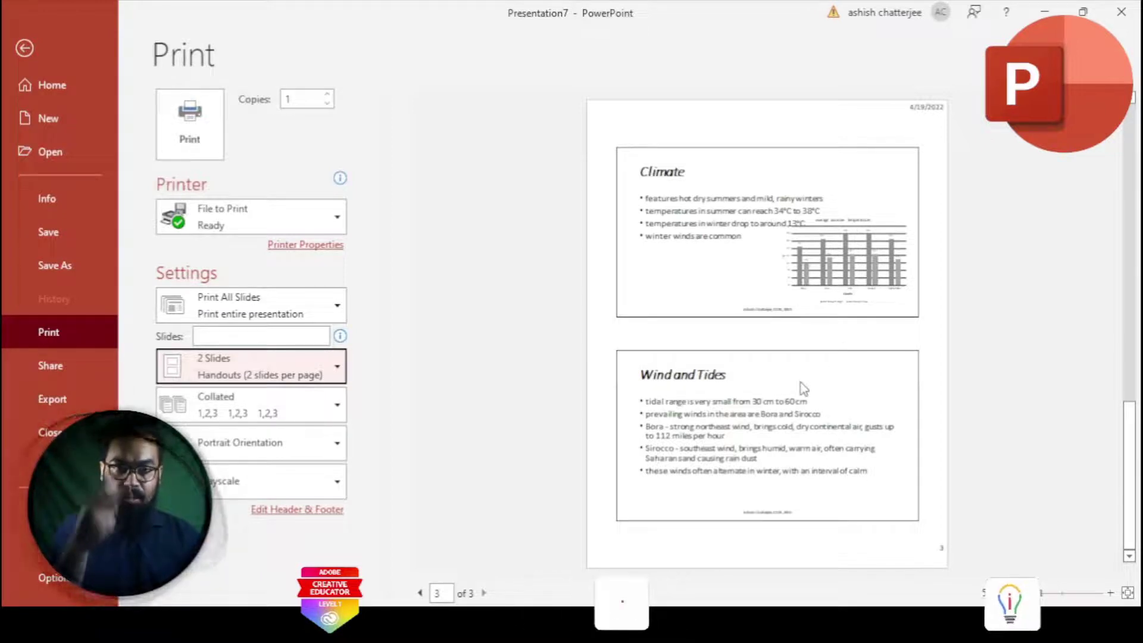
{"action": "left_click", "coordinate": [23, 49]}
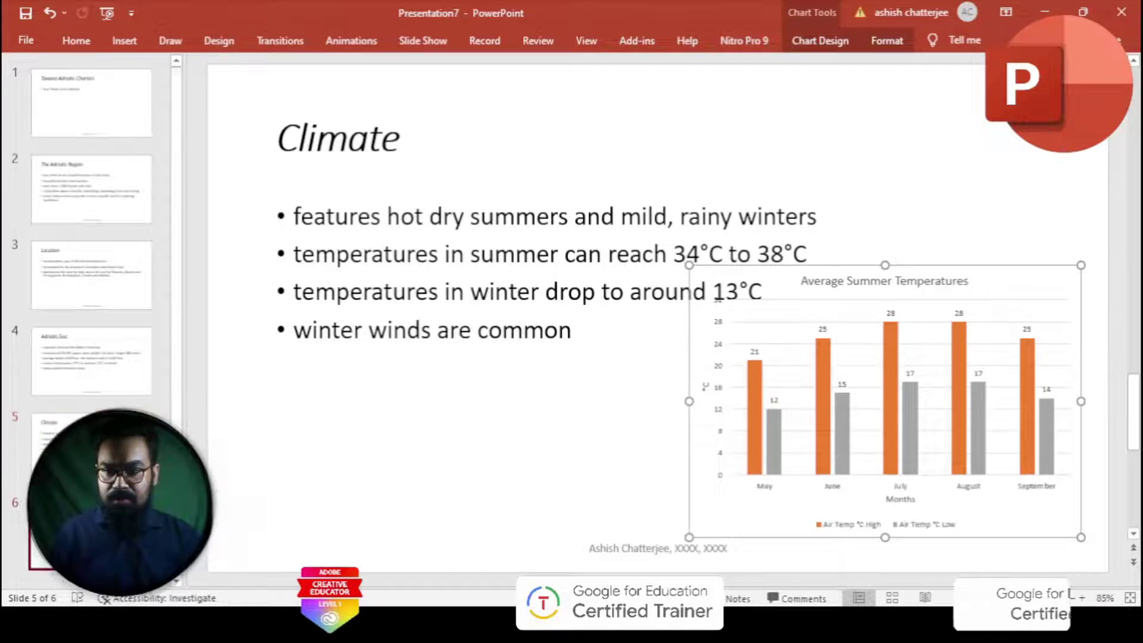
Select the Bora and Sirocco lines on the Wind and Tides slide and pin the ribbon.
{"action": "scroll", "coordinate": [509, 397], "scroll_direction": "down", "scroll_amount": 1}
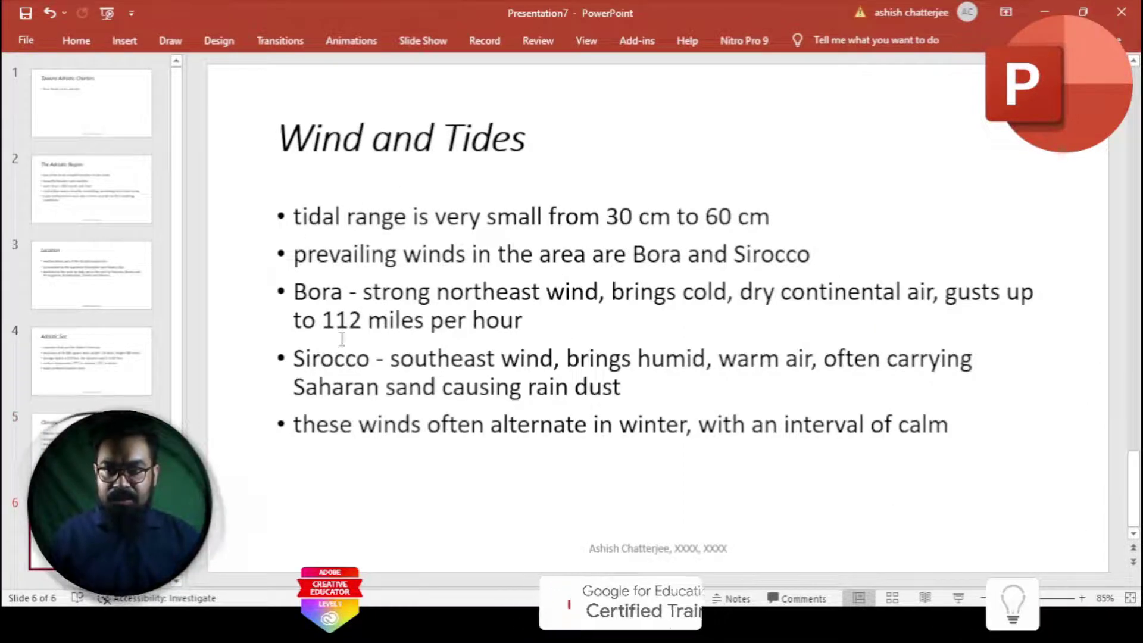
{"action": "left_click", "coordinate": [414, 320]}
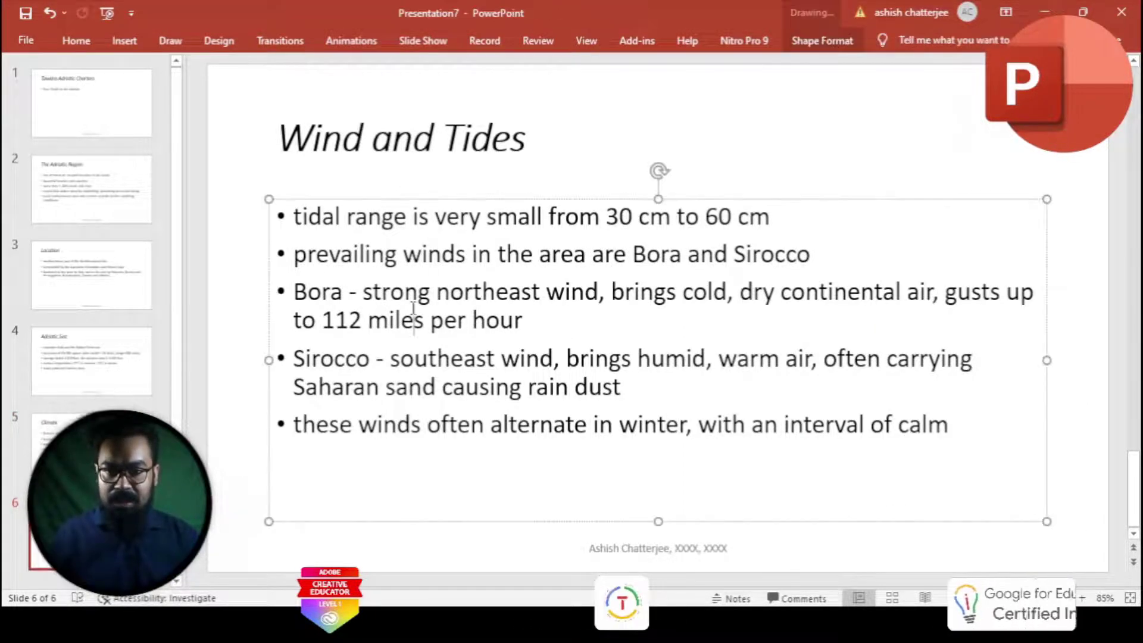
{"action": "left_click_drag", "start_coordinate": [626, 385], "coordinate": [292, 294]}
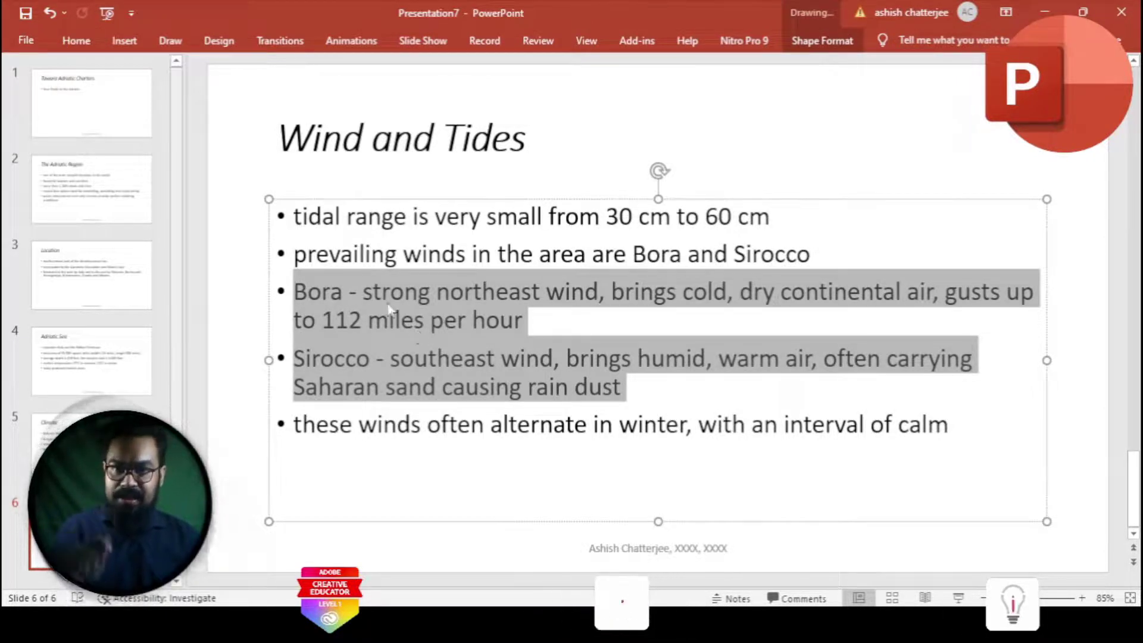
{"action": "double_click", "coordinate": [75, 41]}
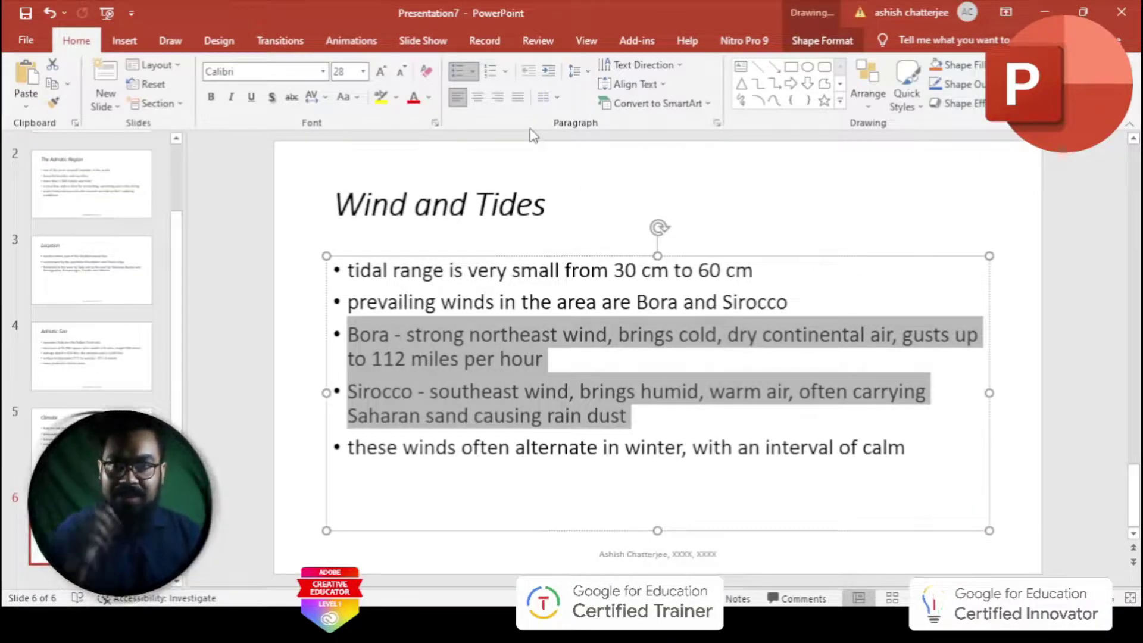
Give the selected lines a custom em dash bullet through Bullets and Numbering.
{"action": "left_click", "coordinate": [477, 79]}
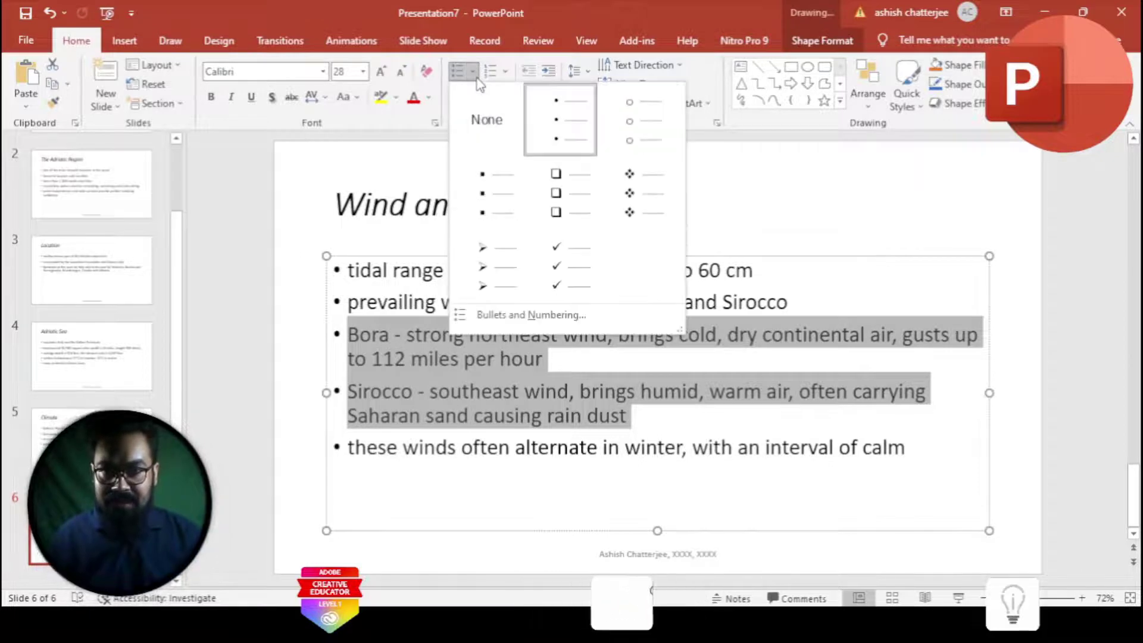
{"action": "left_click", "coordinate": [527, 314]}
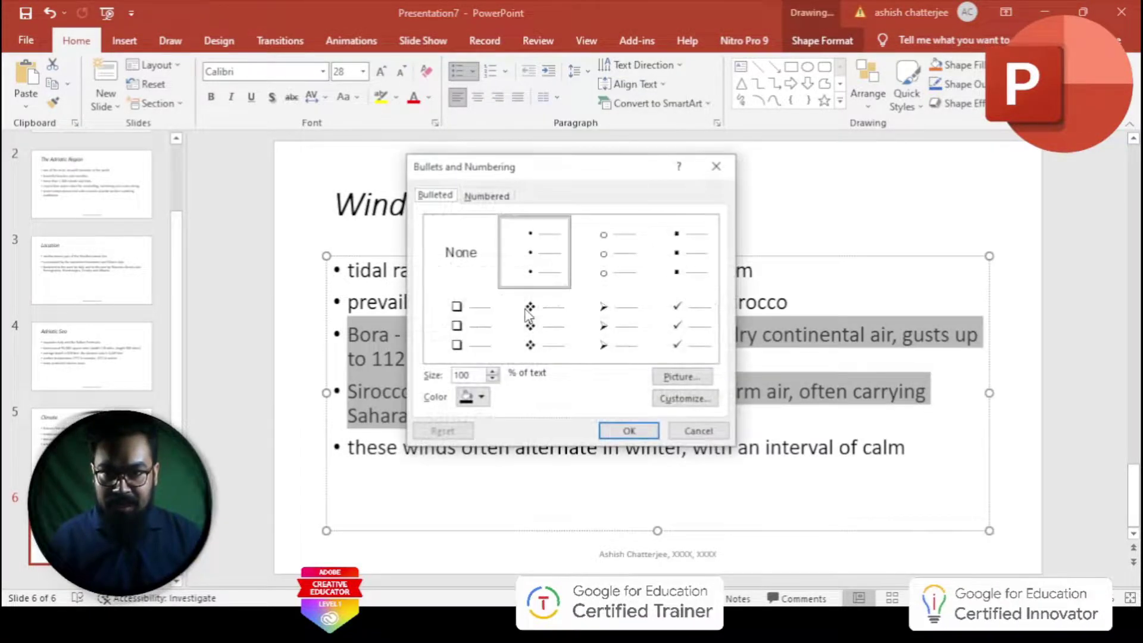
{"action": "left_click", "coordinate": [684, 398]}
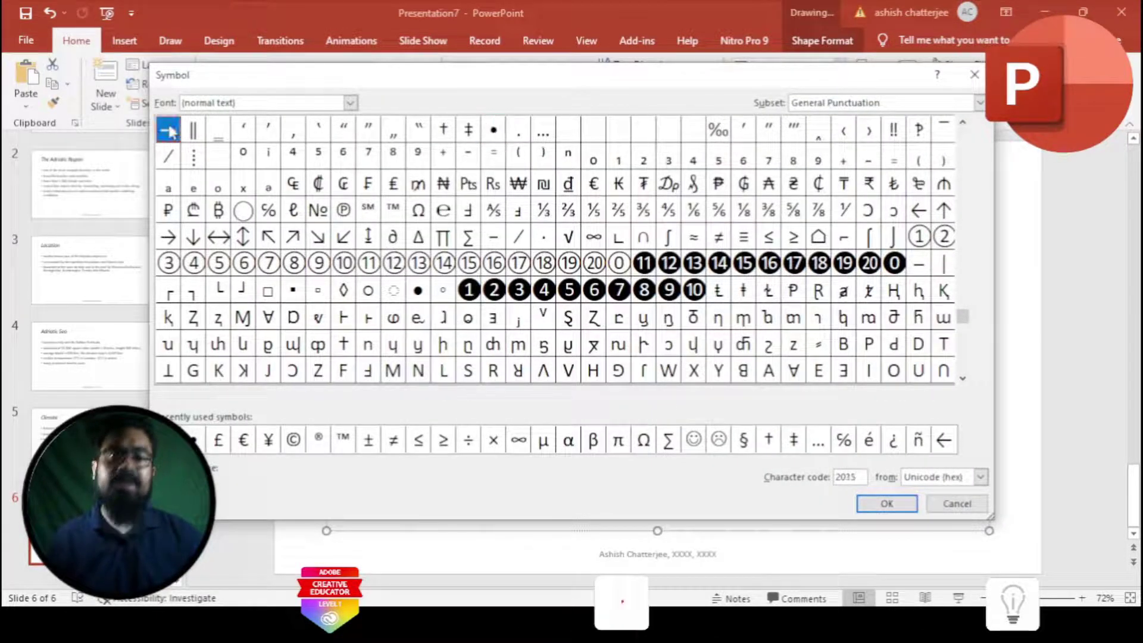
{"action": "left_click", "coordinate": [886, 504]}
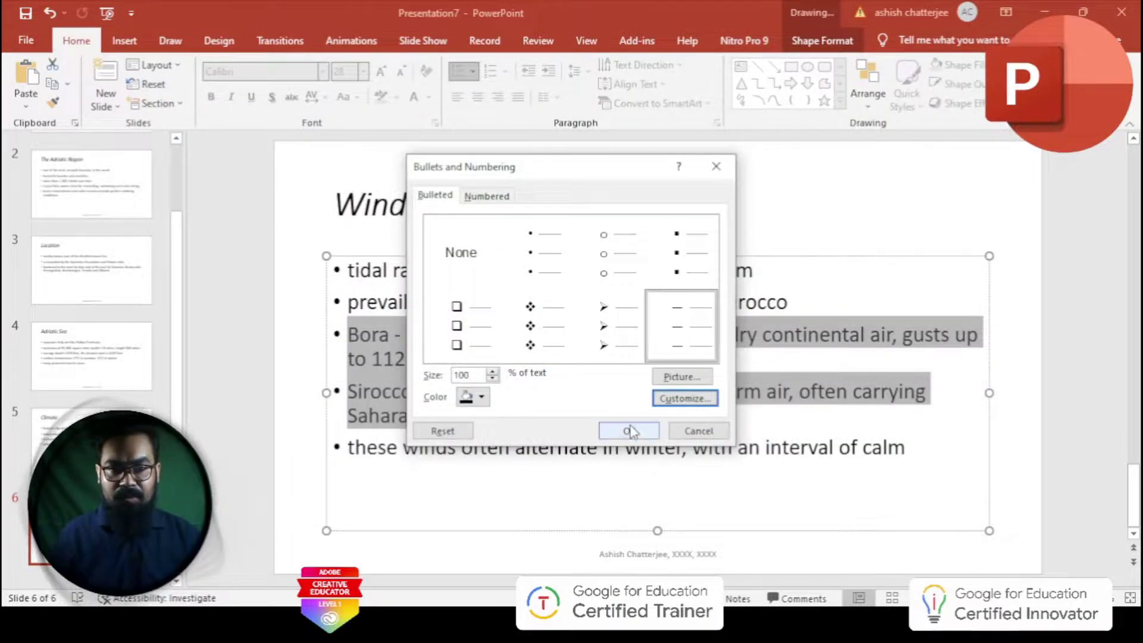
{"action": "left_click", "coordinate": [630, 433]}
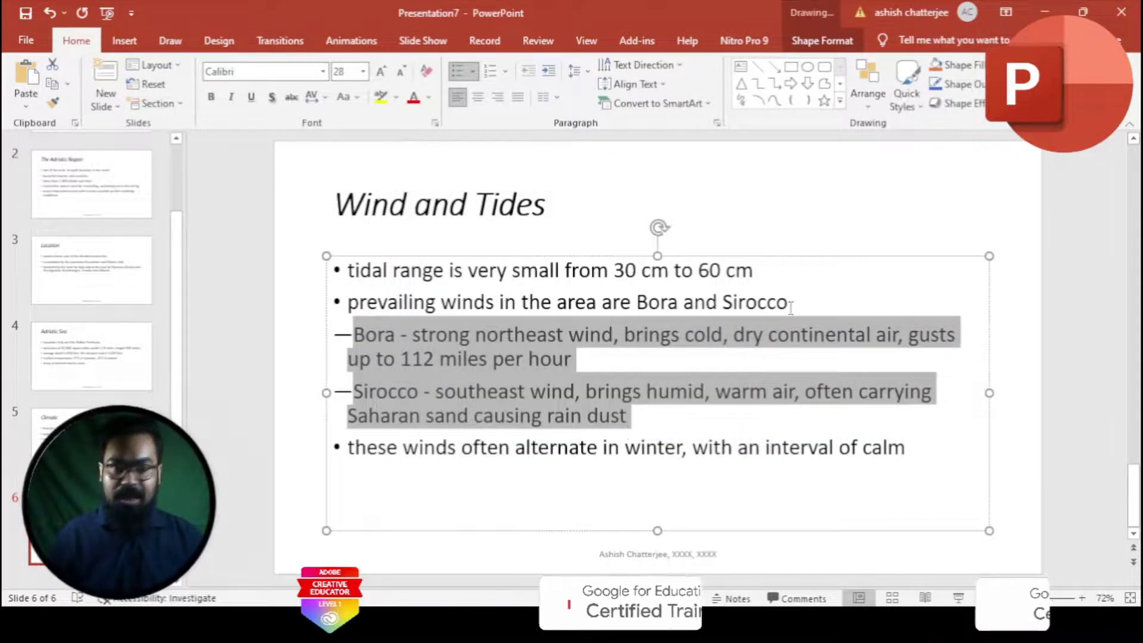
{"action": "left_click", "coordinate": [956, 206]}
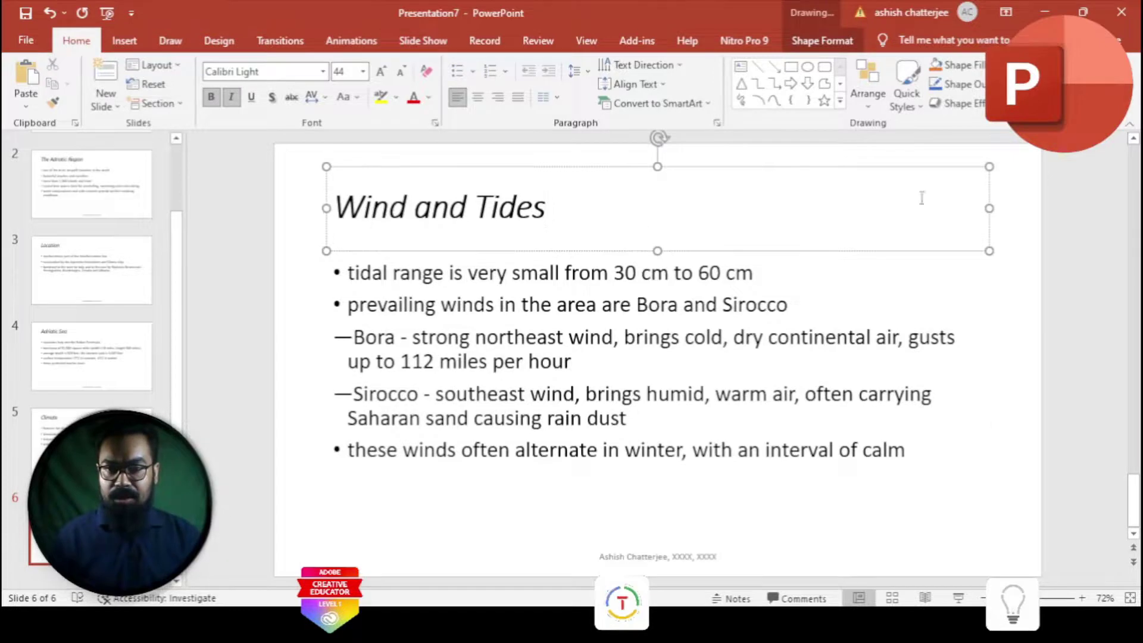
Open the print preview of the deck as handouts.
{"action": "left_click", "coordinate": [178, 257]}
{"action": "scroll", "coordinate": [89, 267], "scroll_direction": "up", "scroll_amount": 3}
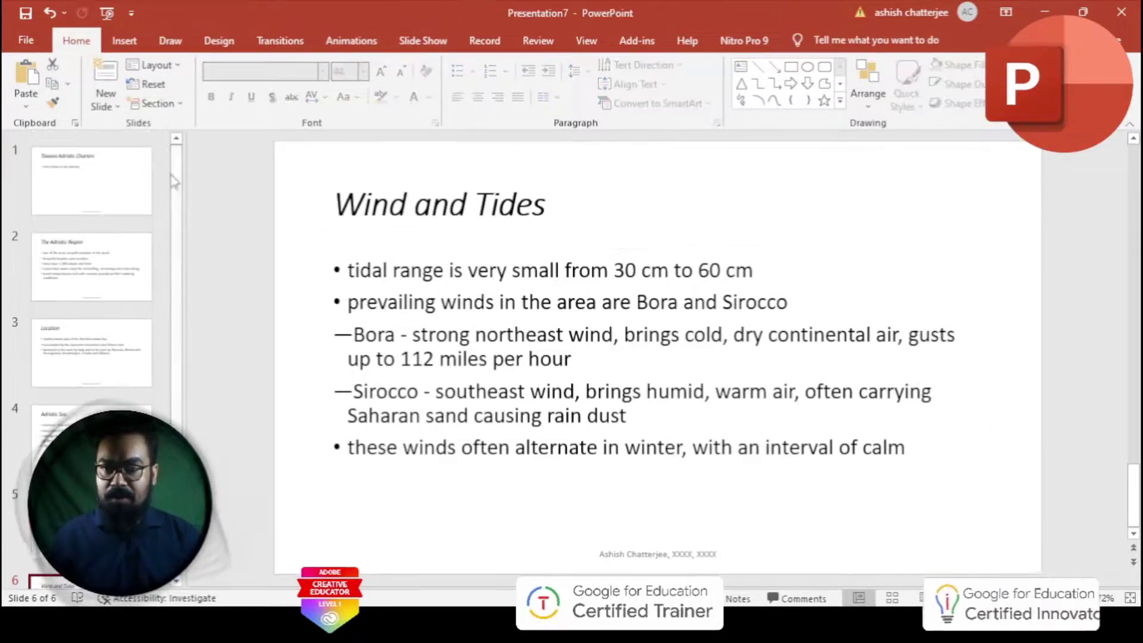
{"action": "left_click", "coordinate": [26, 40]}
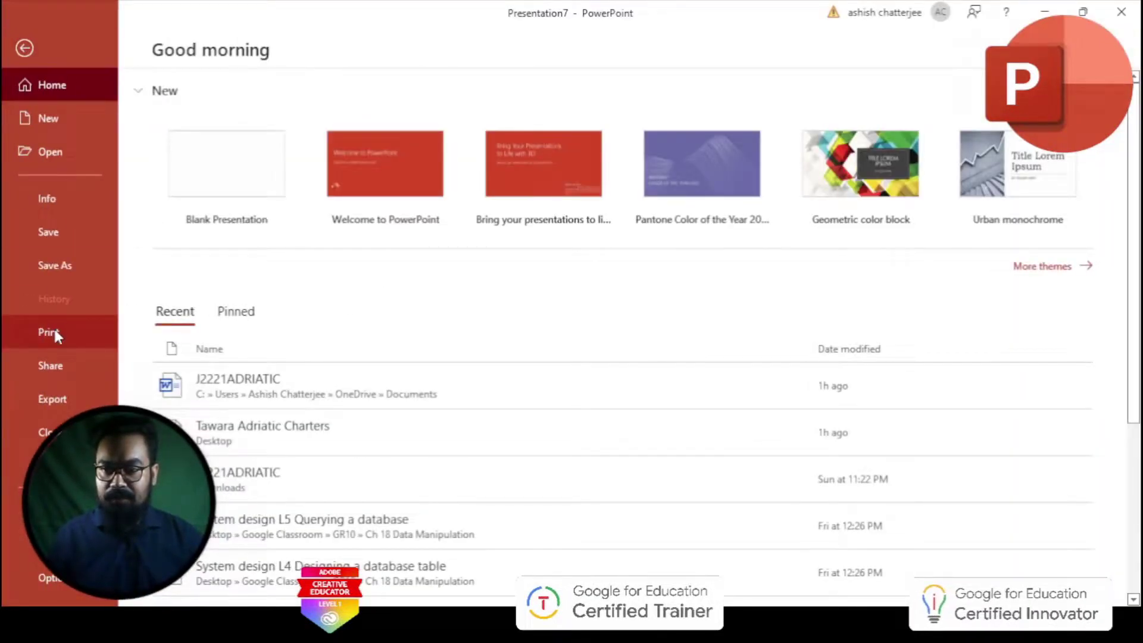
{"action": "left_click", "coordinate": [53, 332]}
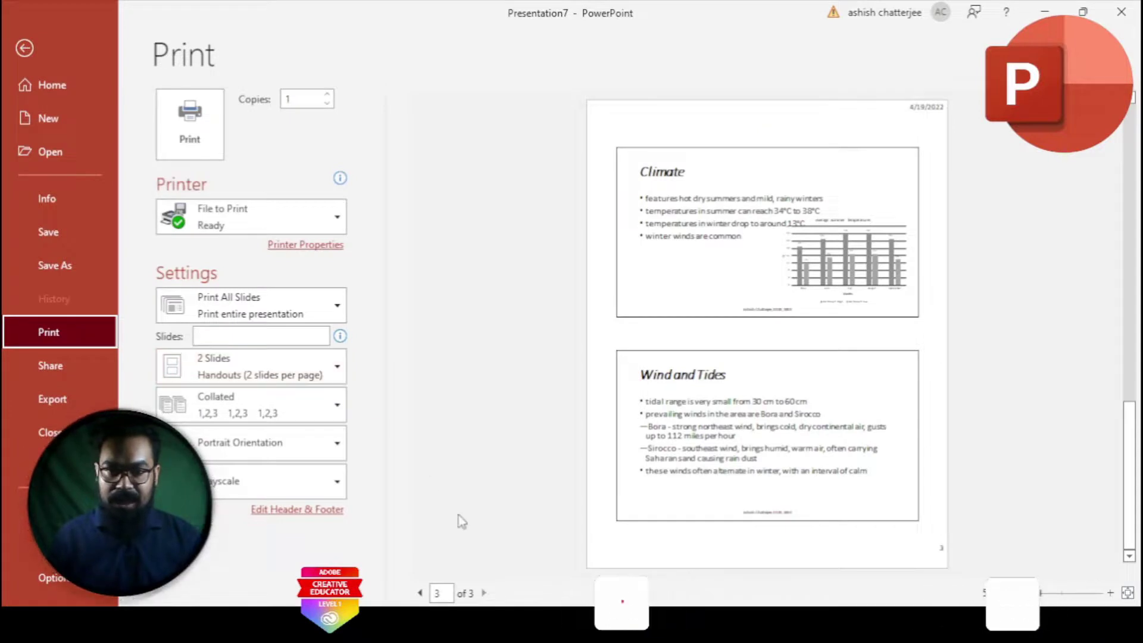
Step through handout pages 1 to 3, ending on Climate and Wind and Tides.
{"action": "left_click", "coordinate": [420, 592]}
{"action": "left_click", "coordinate": [420, 592]}
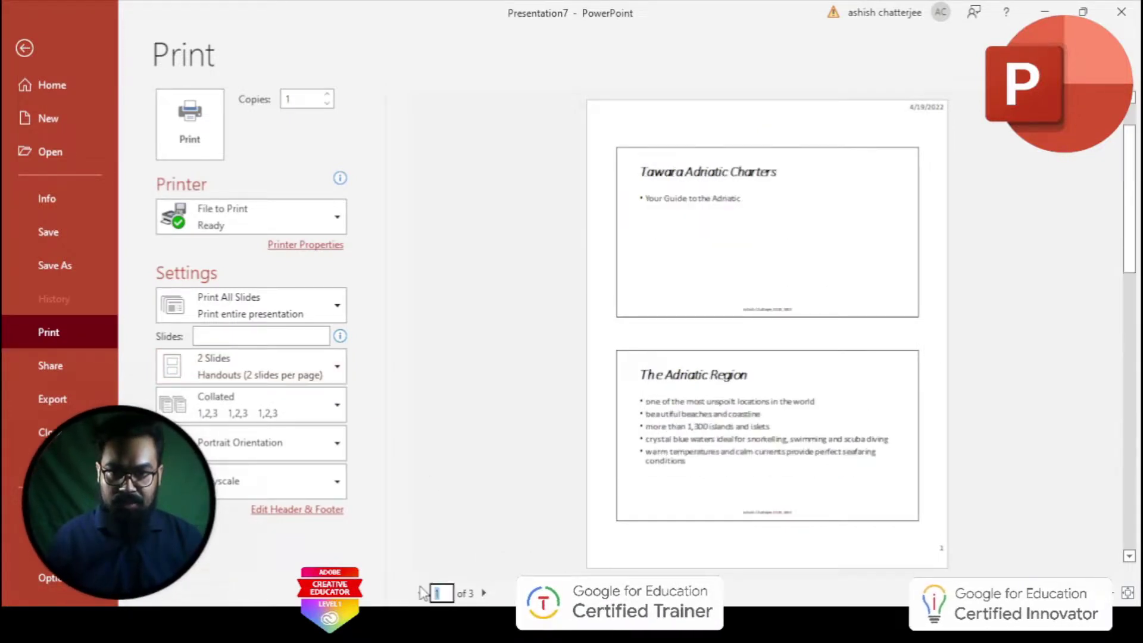
{"action": "left_click", "coordinate": [483, 593]}
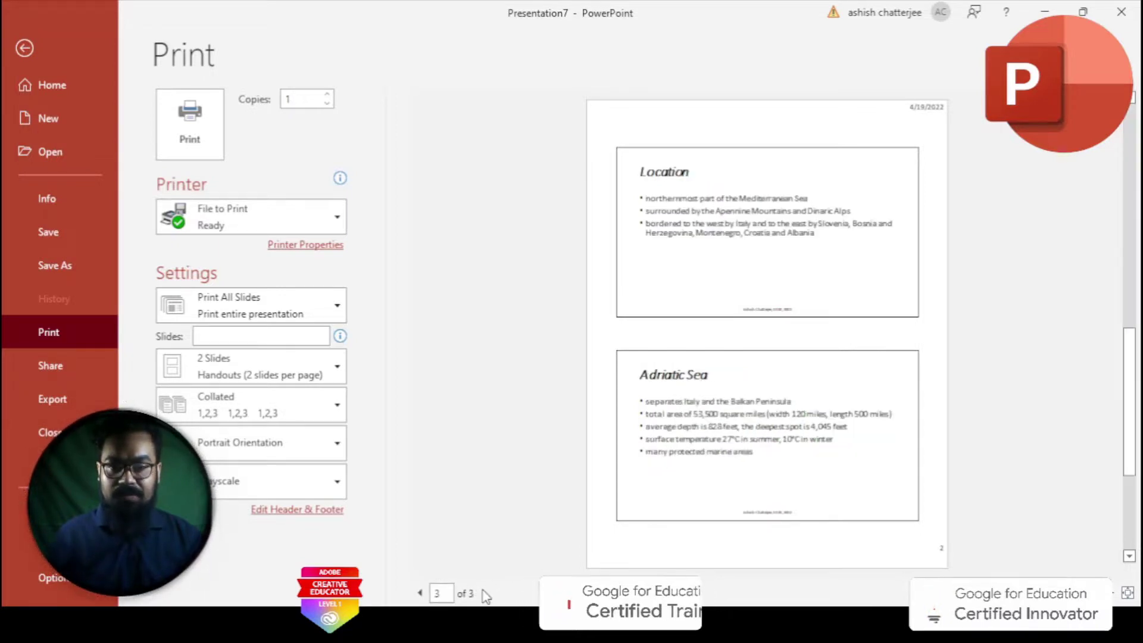
{"action": "left_click", "coordinate": [483, 592]}
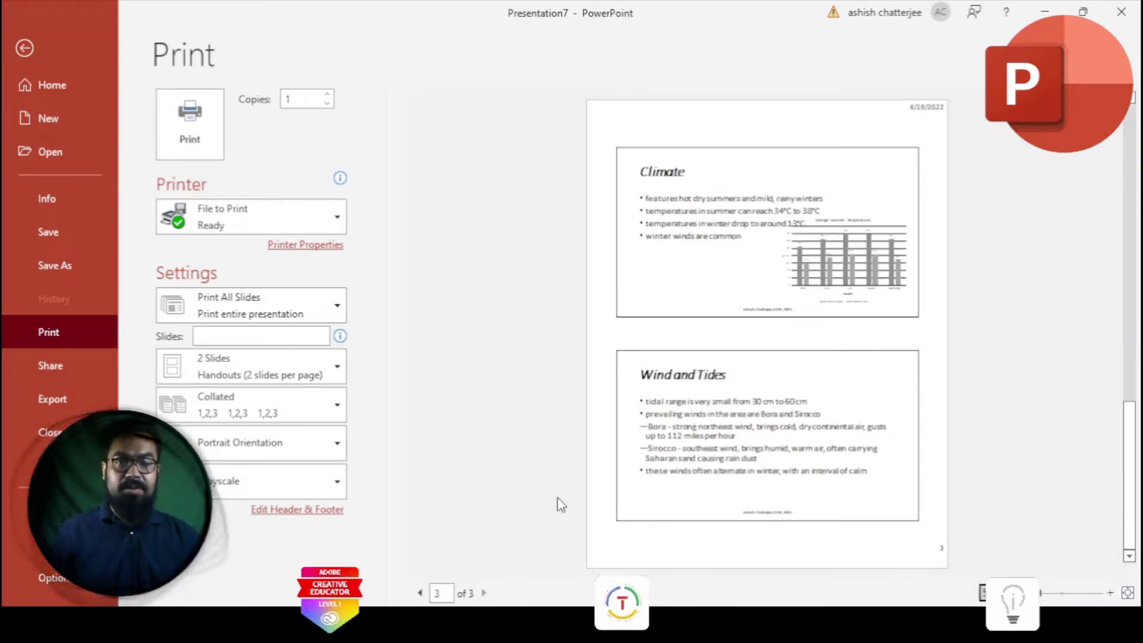